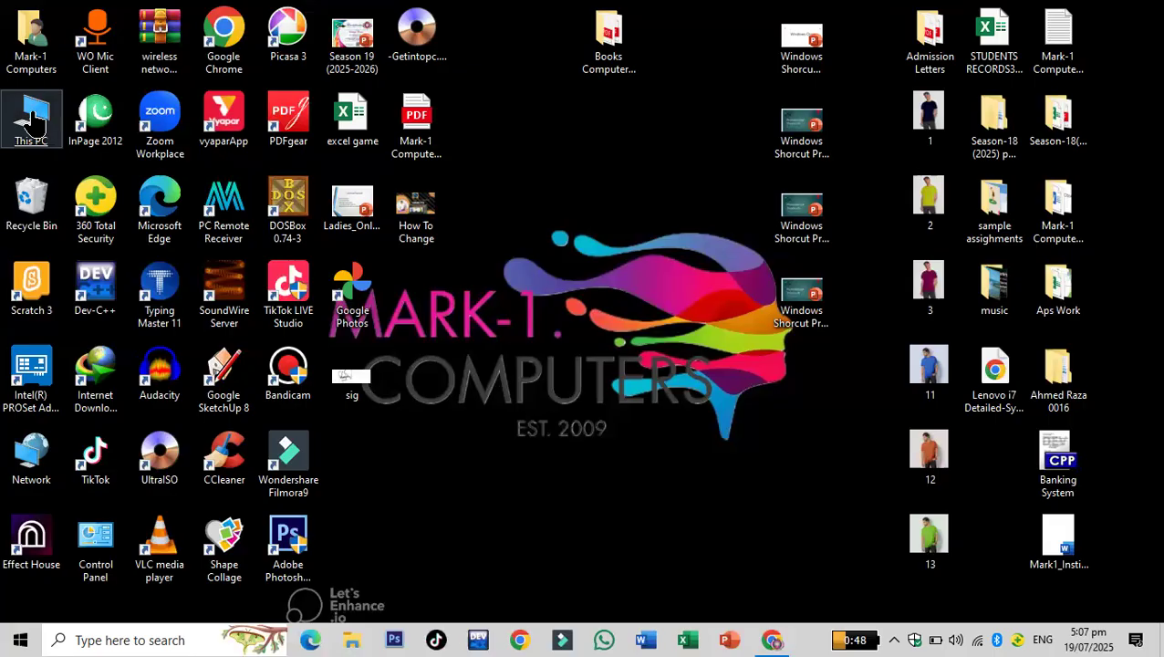
Step: Examine the context options available for the This PC, Recycle Bin and Control Panel system icons on the desktop
right_click(33, 113)
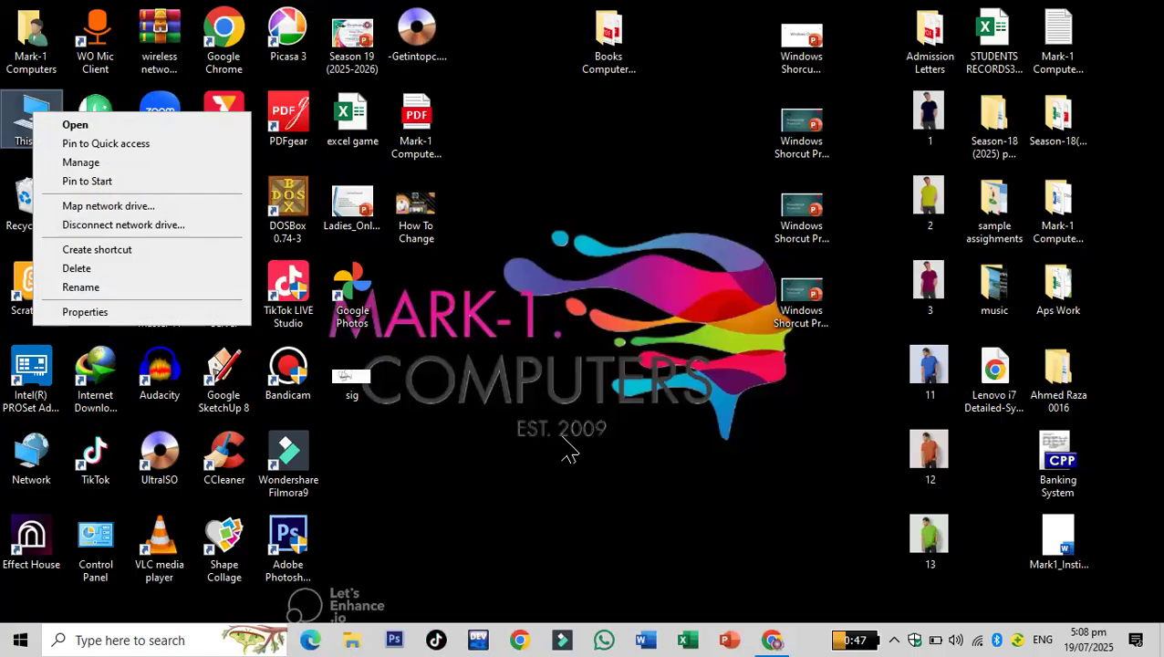
left_click(589, 395)
right_click(42, 189)
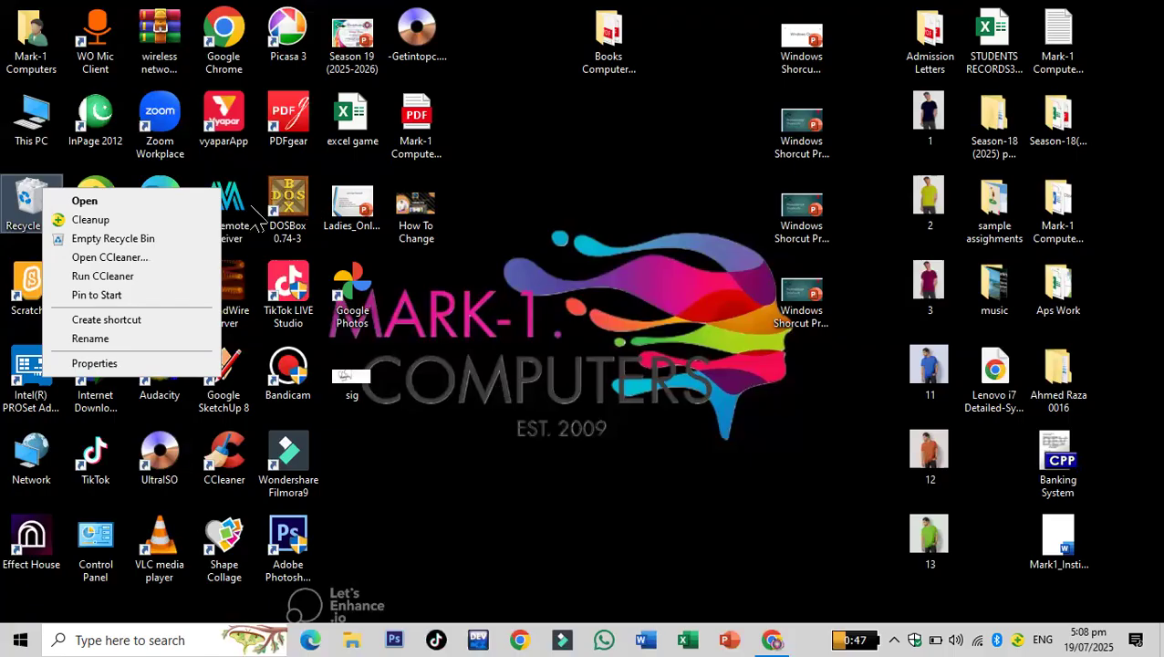
left_click(484, 292)
left_click(160, 457)
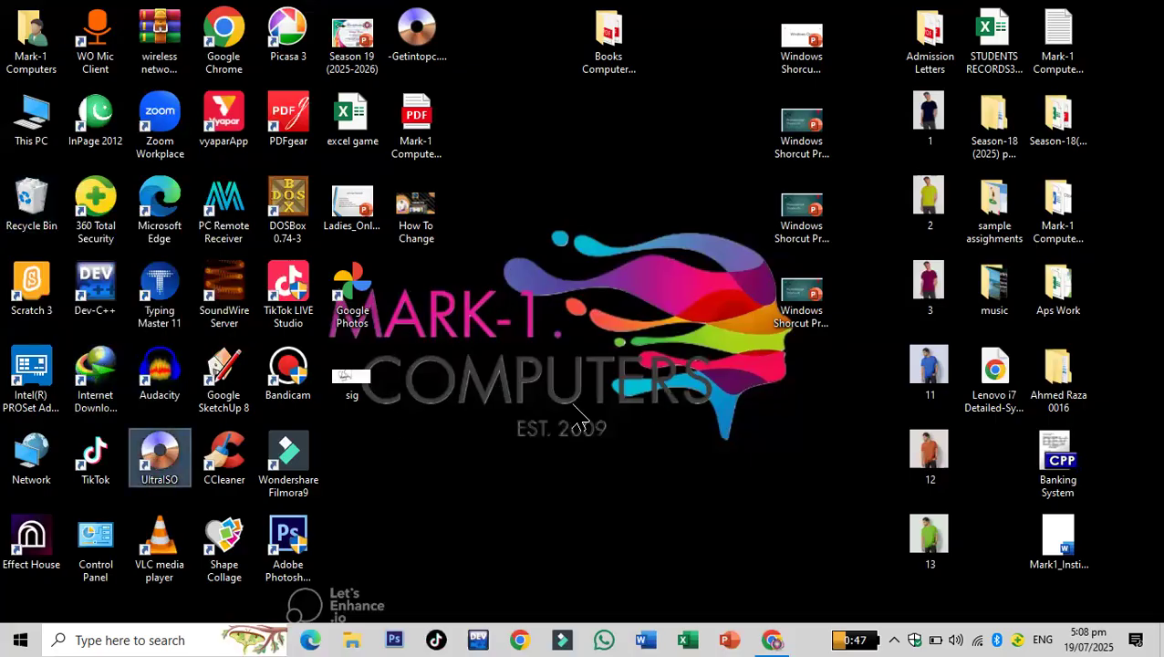
left_click(291, 547)
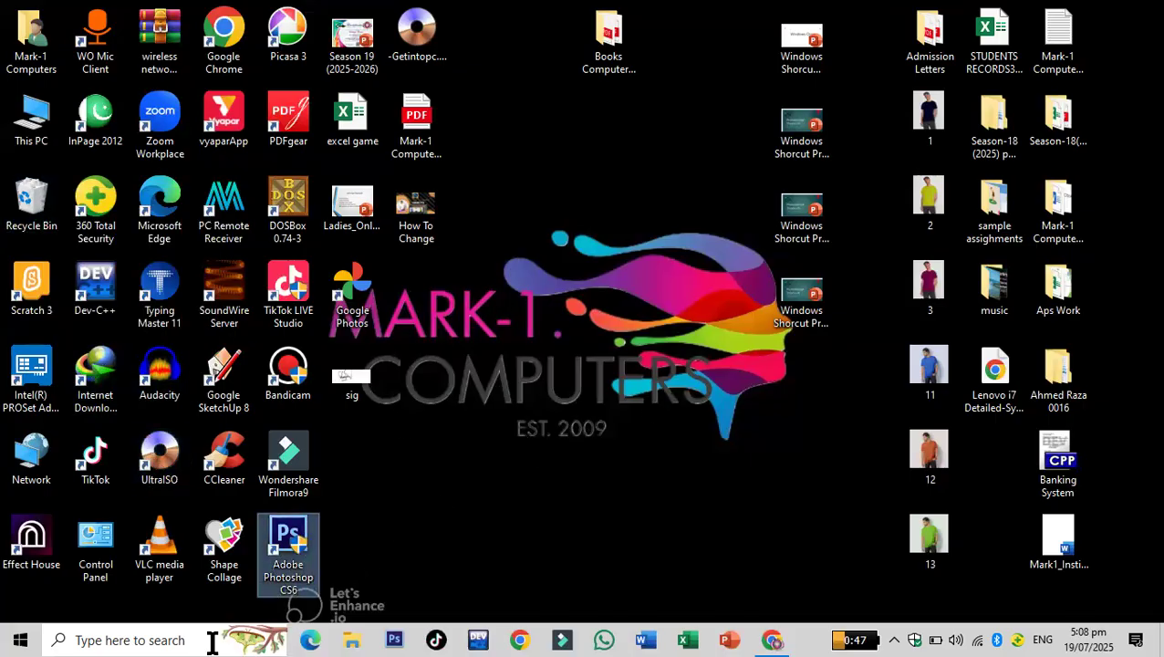
left_click(103, 543)
right_click(112, 534)
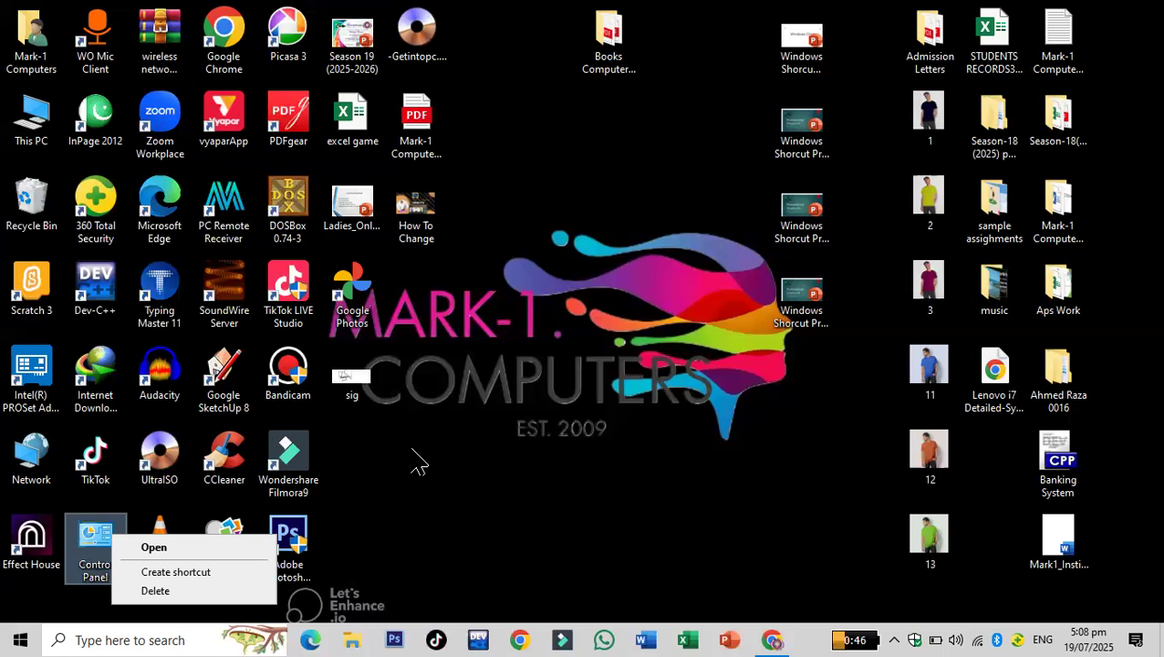
left_click(419, 463)
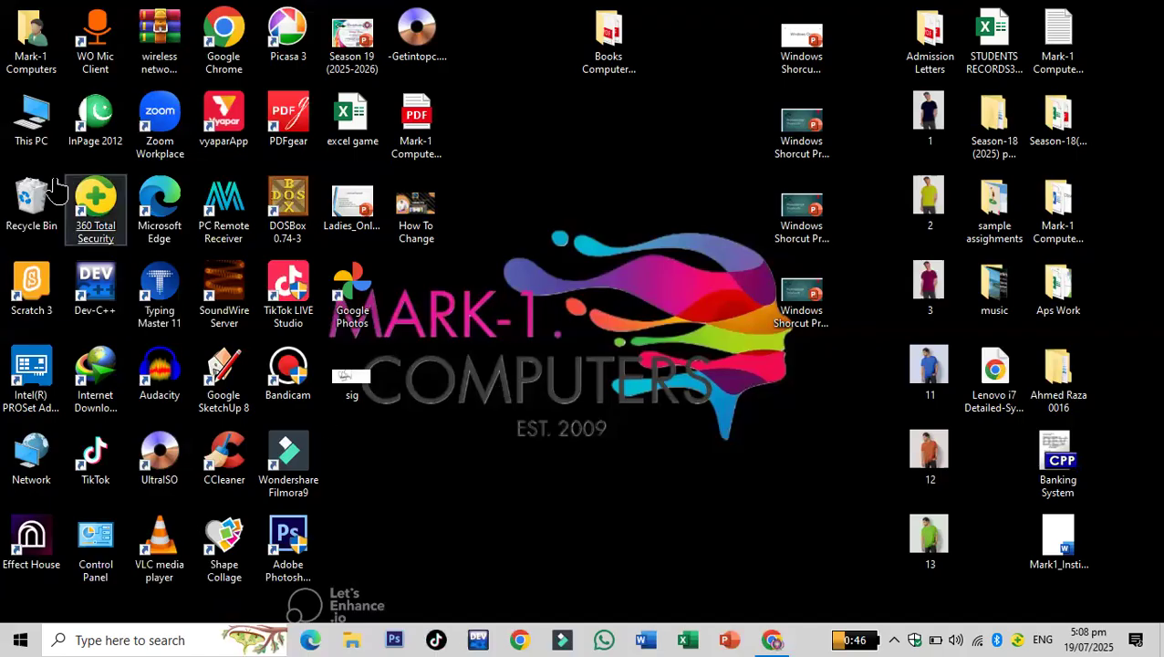
Step: Compare the context options of the This PC icon with those of the Zoom Workplace shortcut
right_click(37, 95)
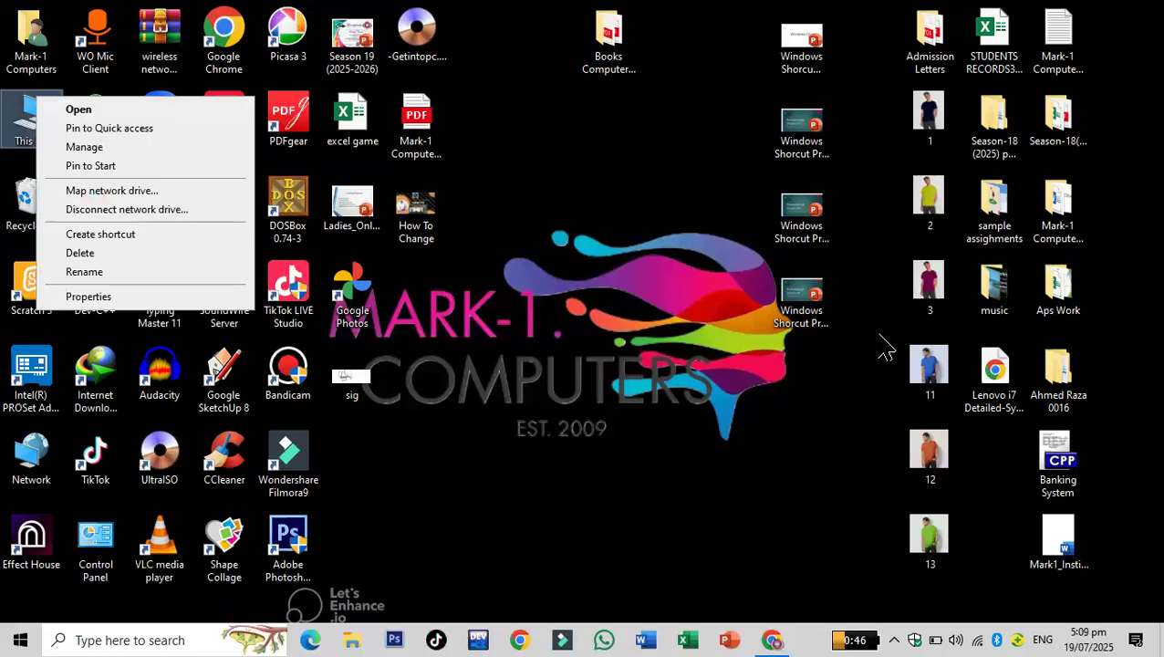
left_click(603, 256)
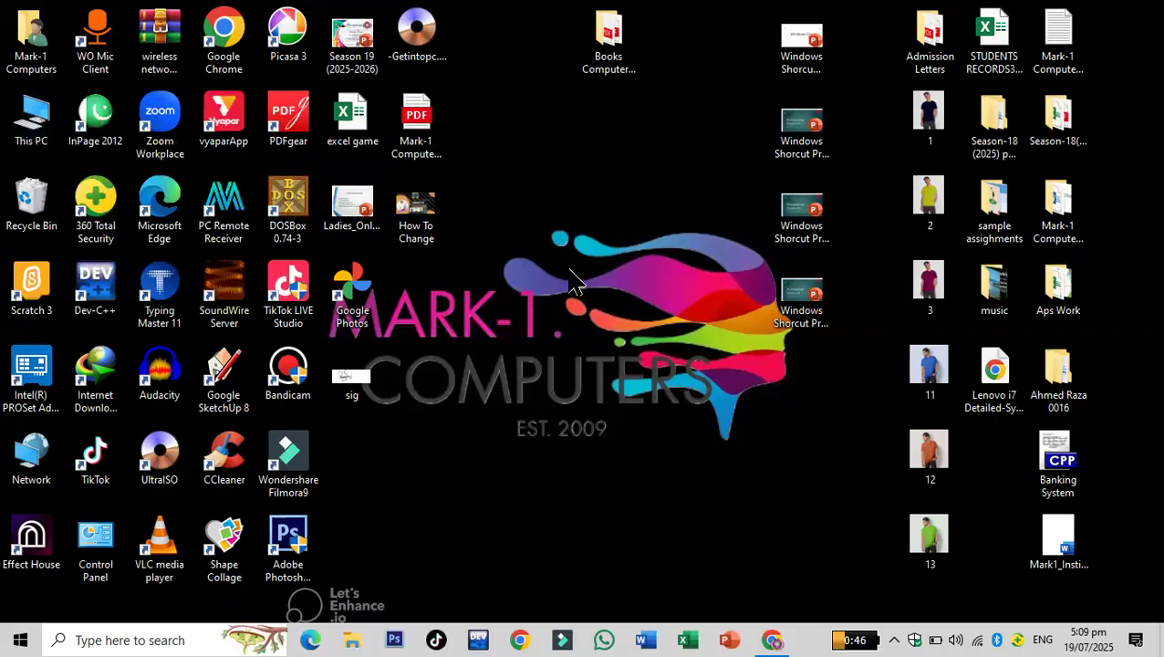
right_click(168, 135)
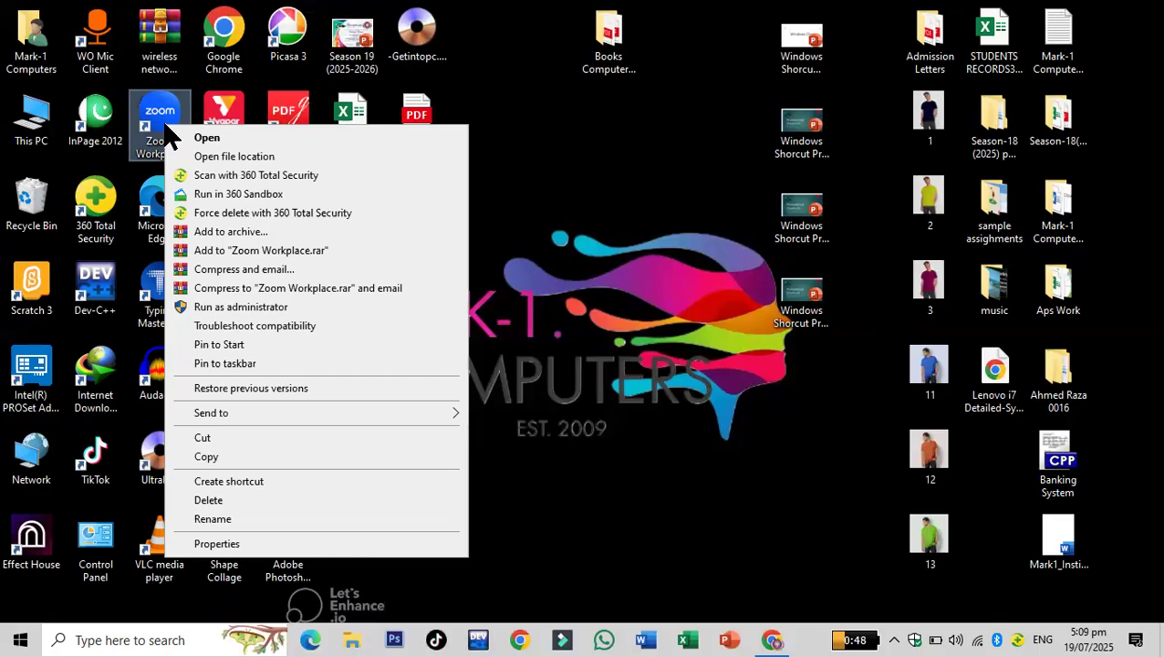
left_click(564, 219)
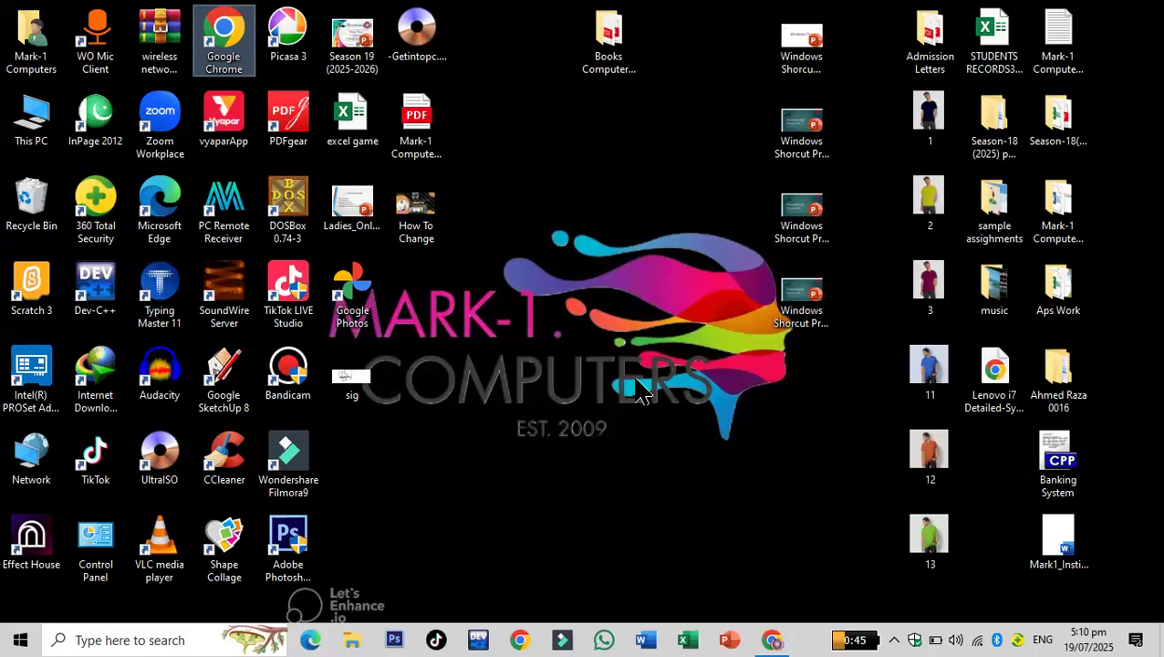
left_click(929, 366)
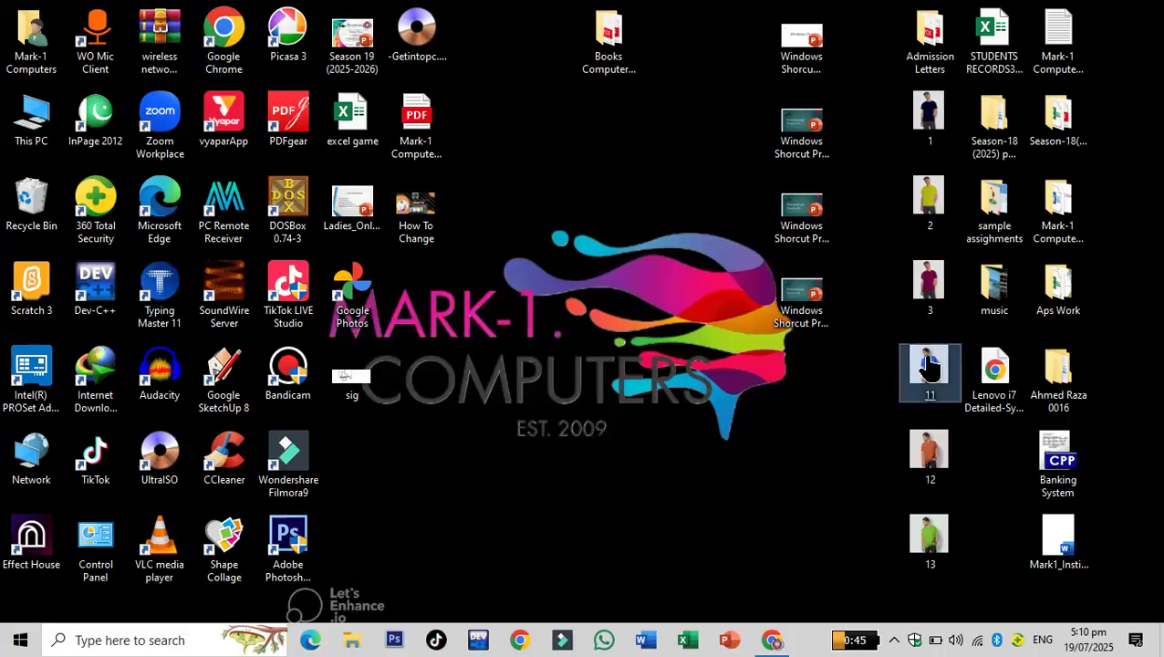
left_click(790, 208)
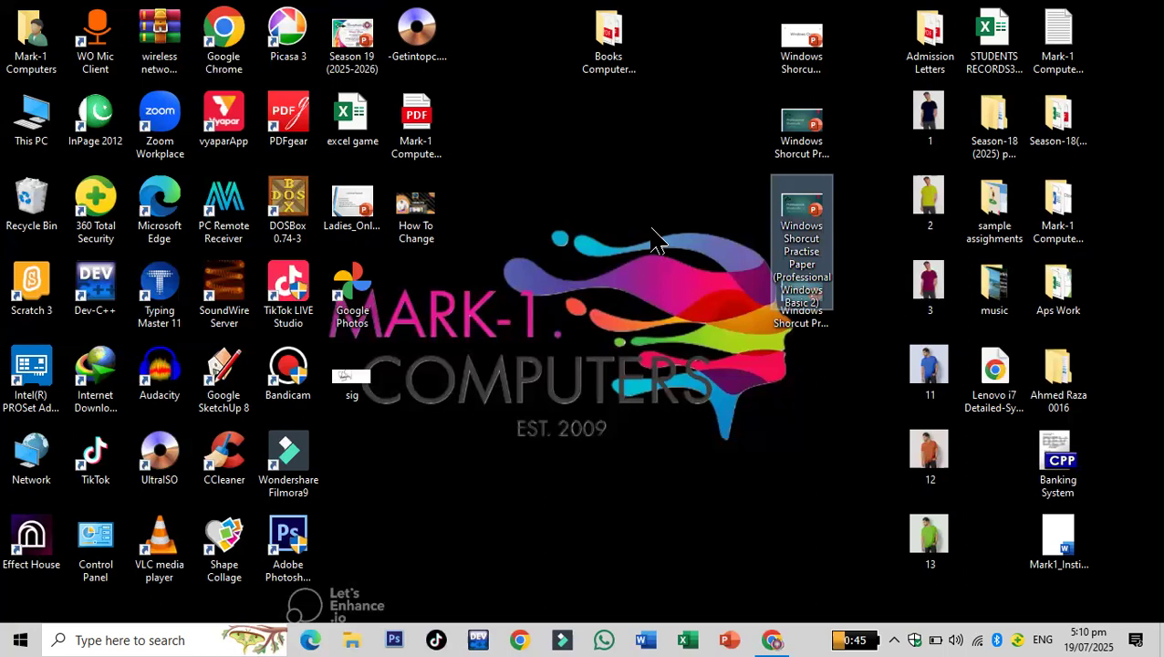
Step: Switch to Google Chrome and search Google for "tower casing computer" using the new tab
left_click(772, 640)
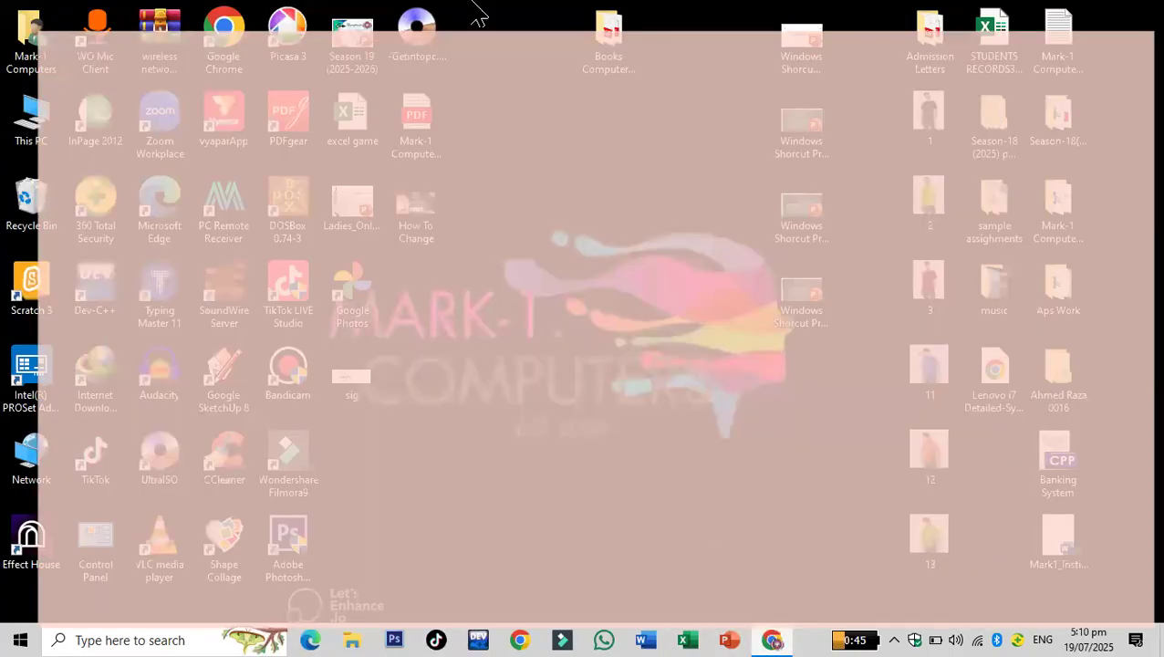
left_click(453, 20)
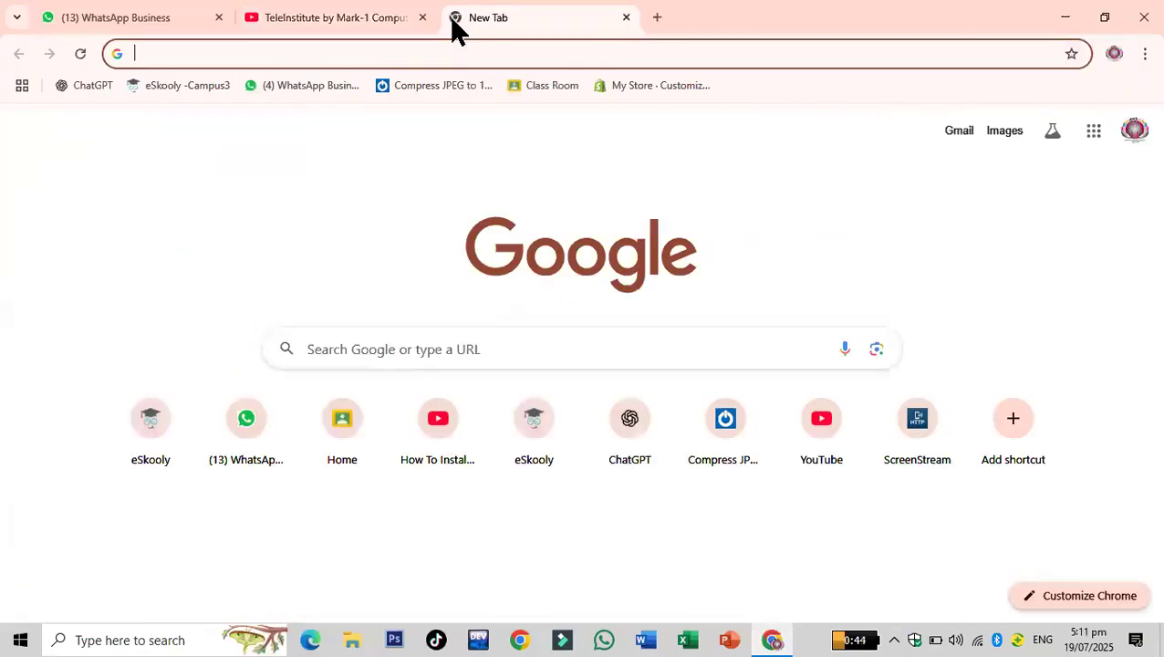
type("tower")
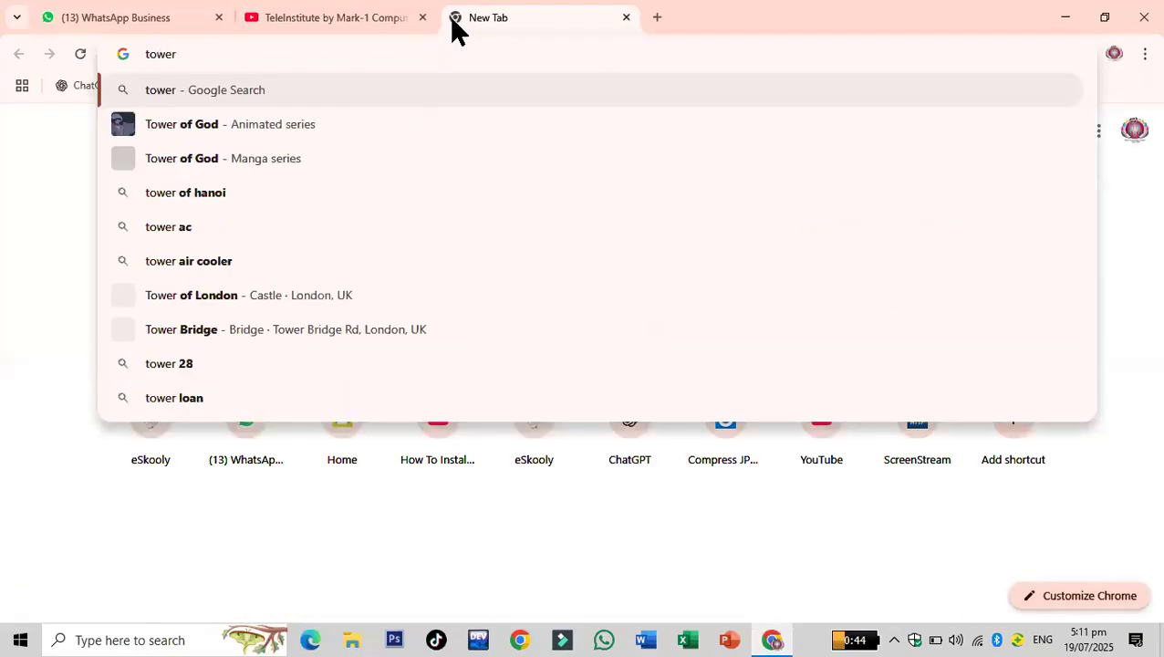
type(" casing")
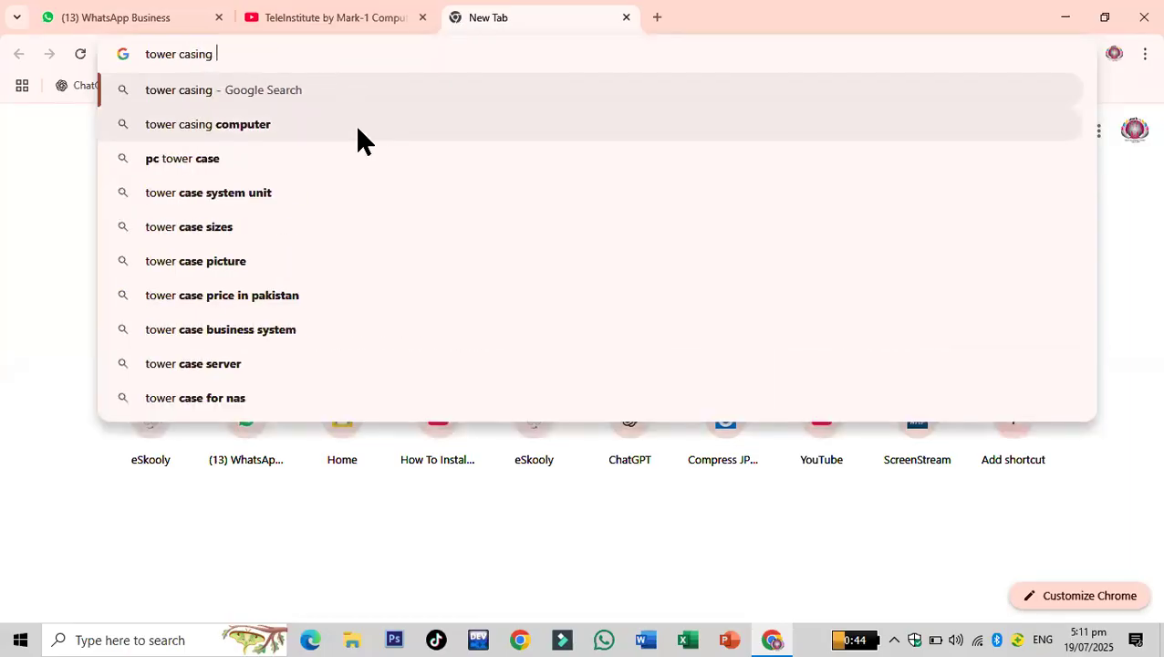
key("Down")
key("Return")
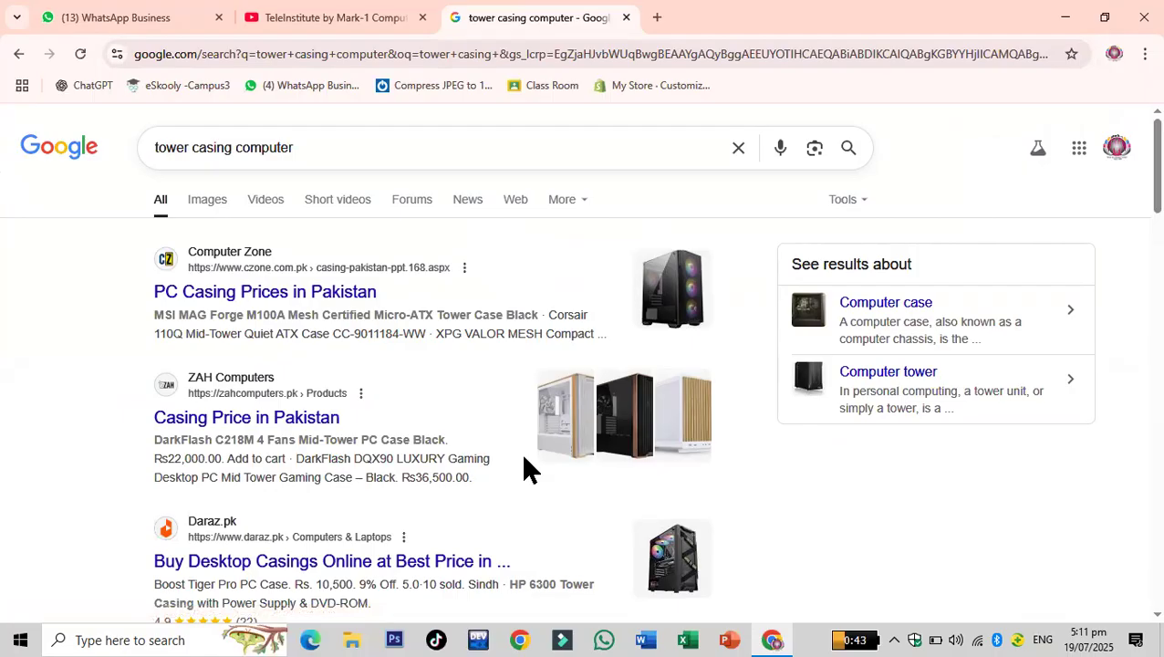
Step: Change the Google search query to "desktop casing computer" and run it
left_click_drag(188, 149, 154, 148)
type("deskto")
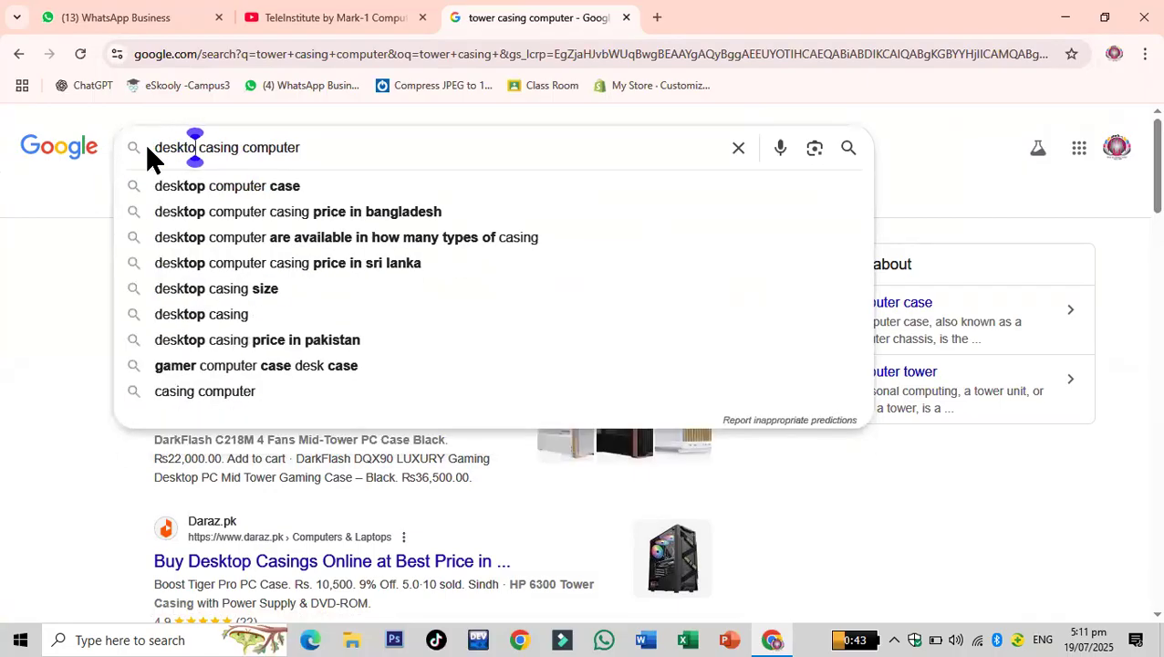
type("p")
key("Return")
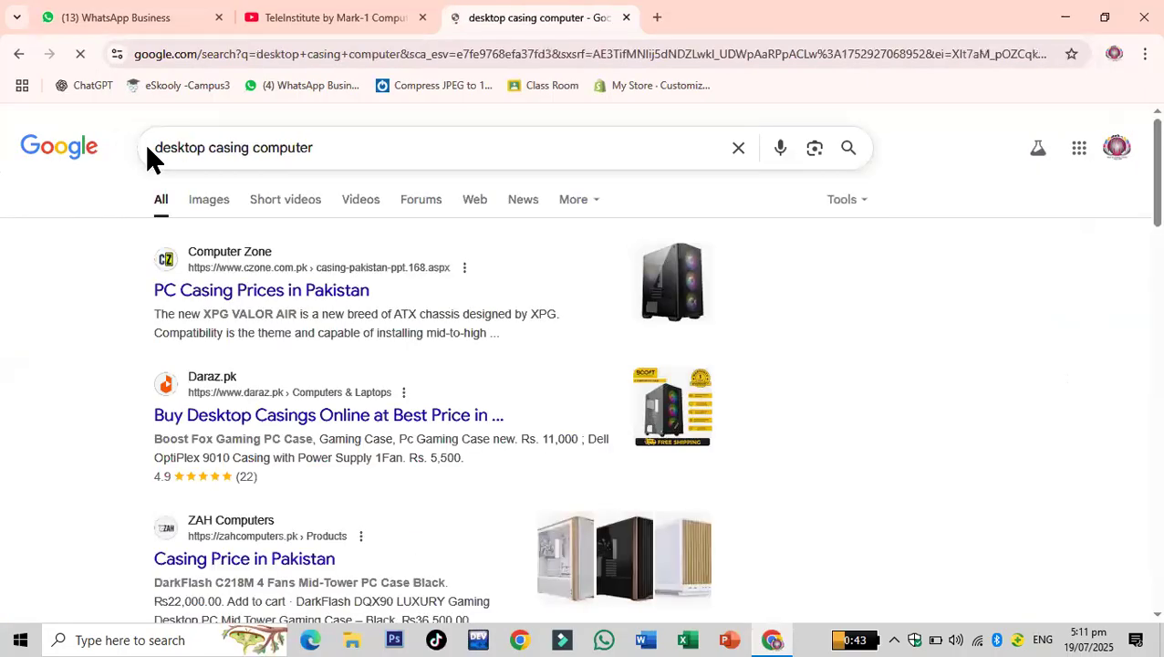
Step: Browse the image results for desktop computer casings down to the horizontal desktop case, then minimize the browser
scroll(95, 273, "down", 2)
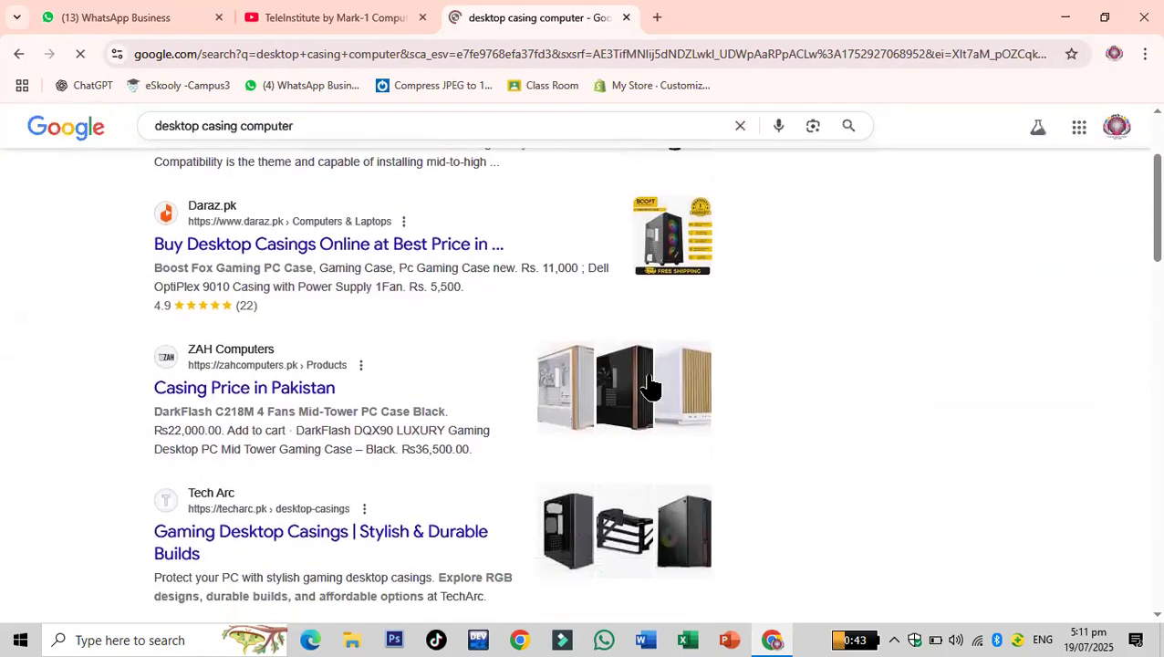
scroll(246, 283, "up", 2)
left_click(208, 199)
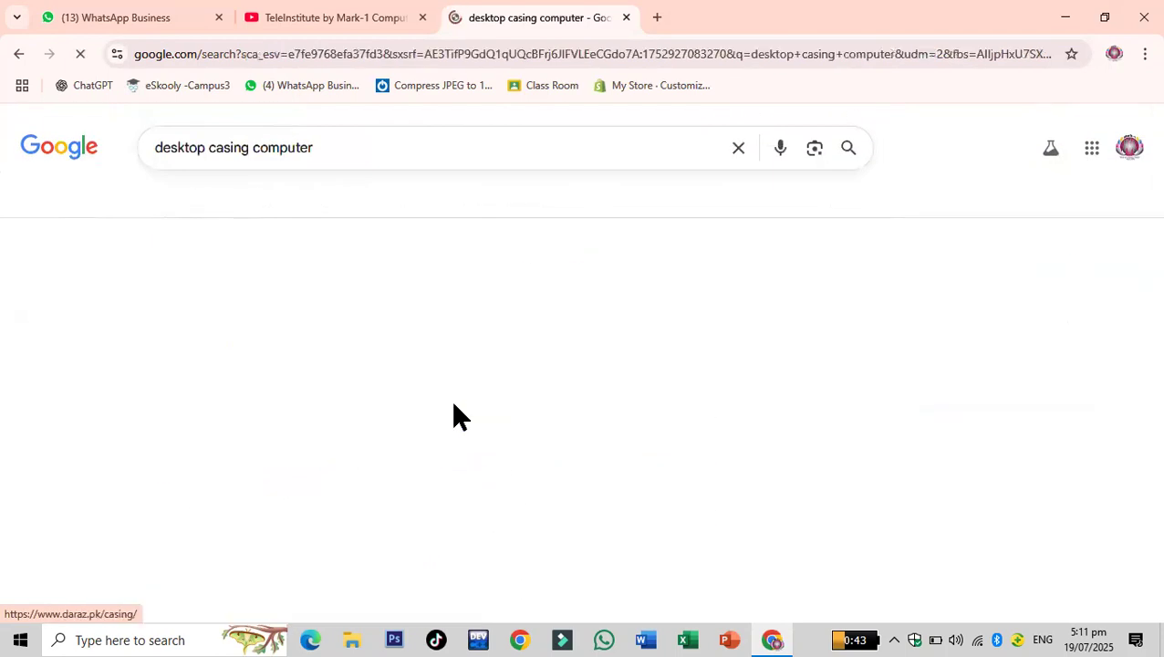
scroll(273, 444, "down", 1)
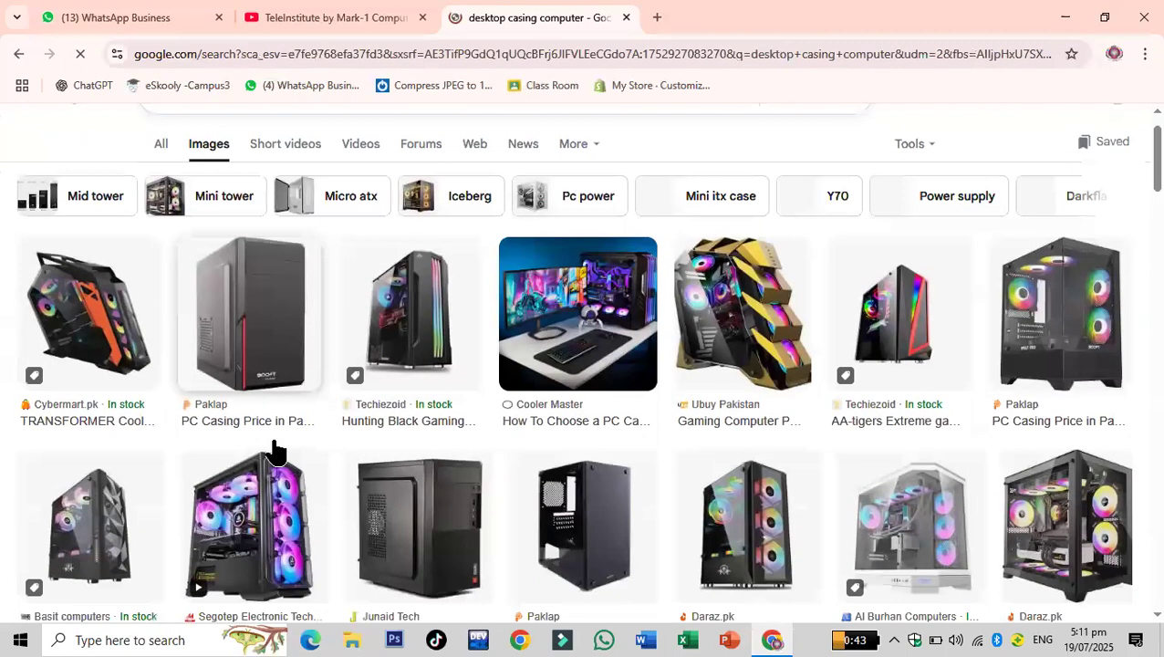
scroll(274, 447, "down", 4)
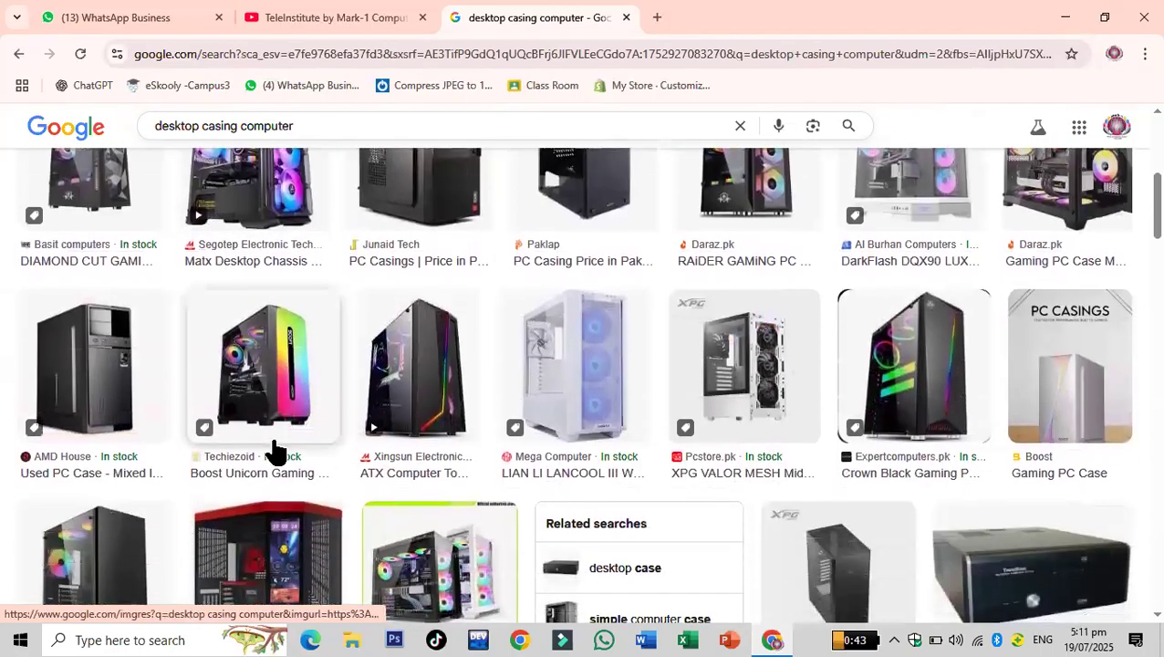
scroll(274, 449, "down", 2)
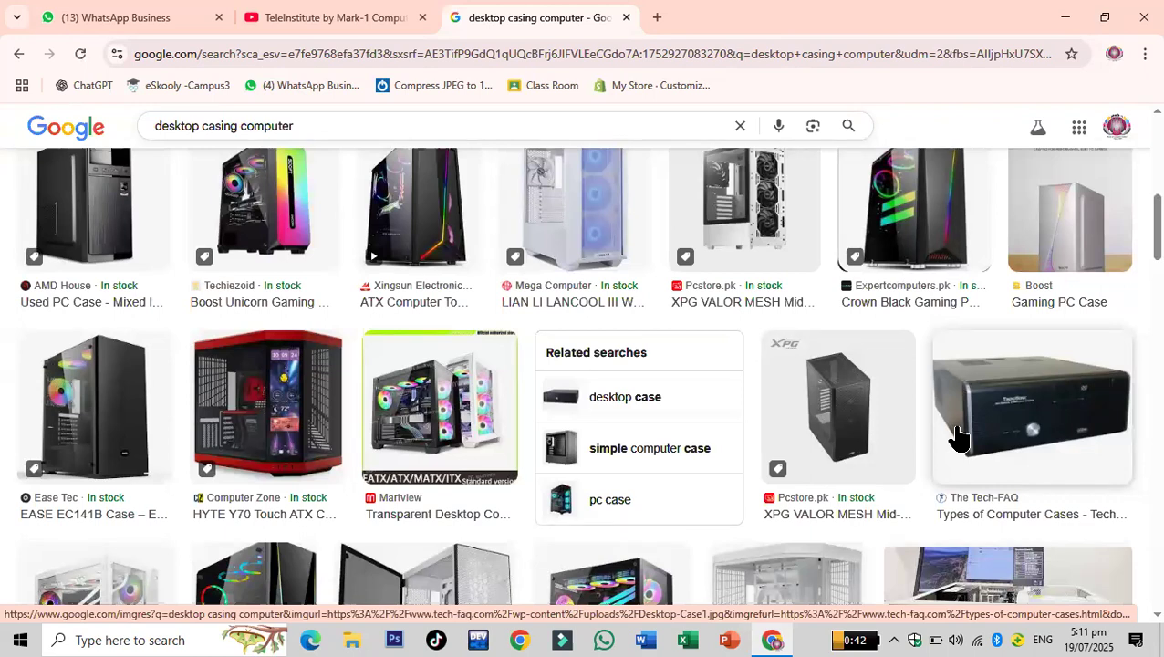
left_click(1073, 20)
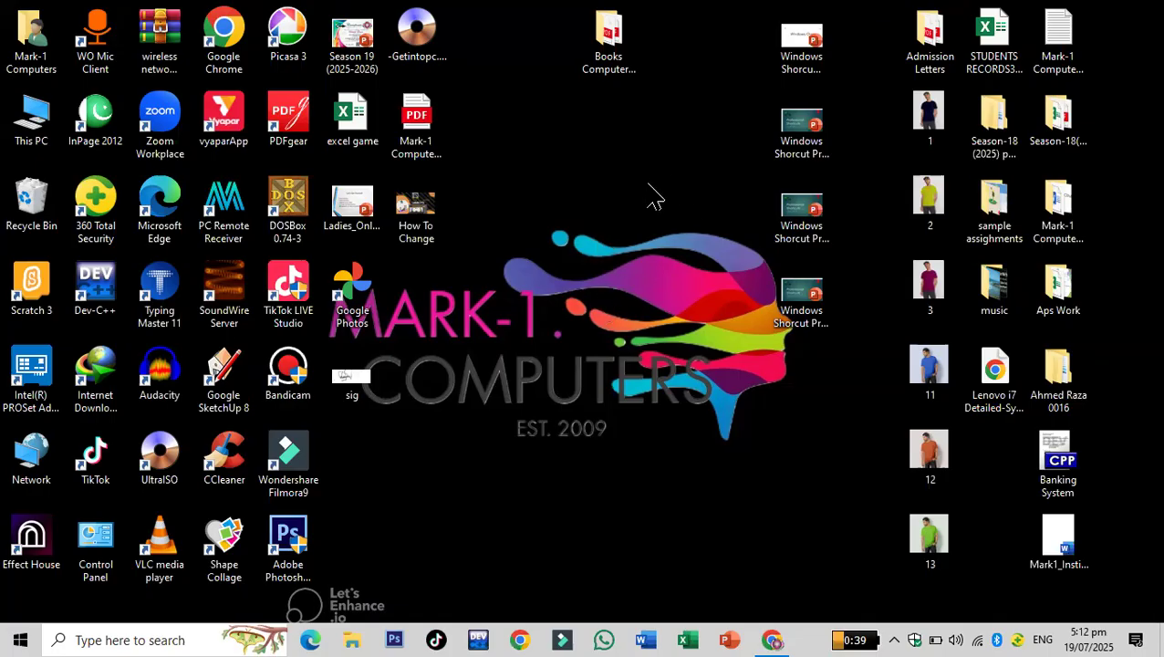
Step: Open the file location of the Picasa 3 desktop shortcut
double_click(289, 31)
right_click(292, 47)
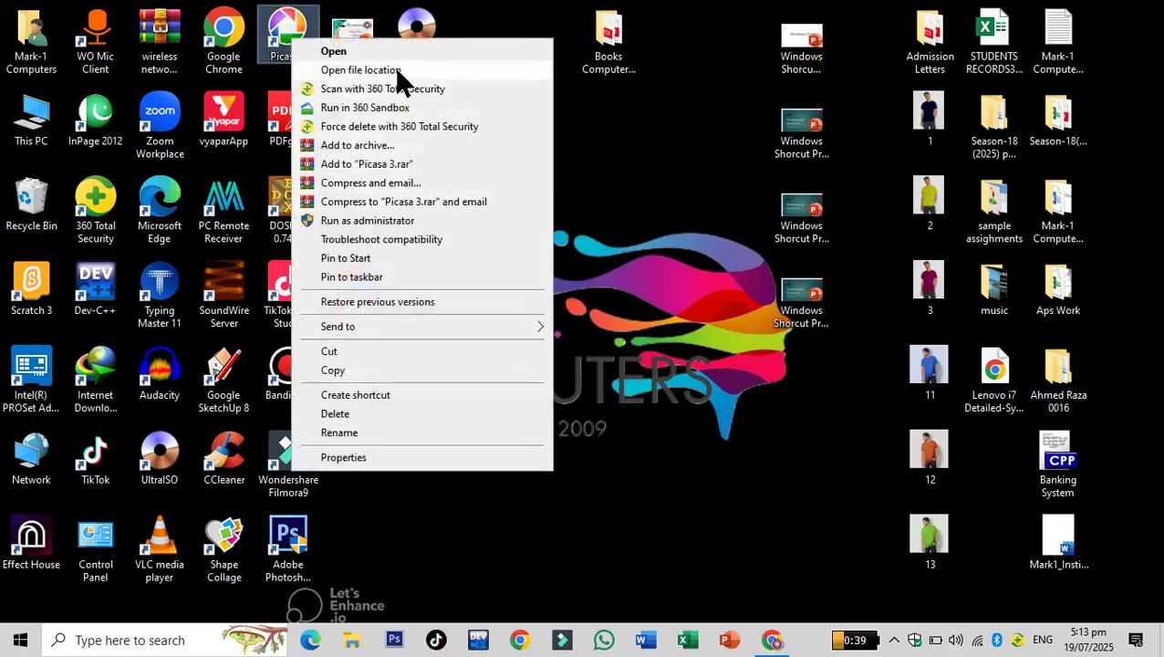
left_click(394, 71)
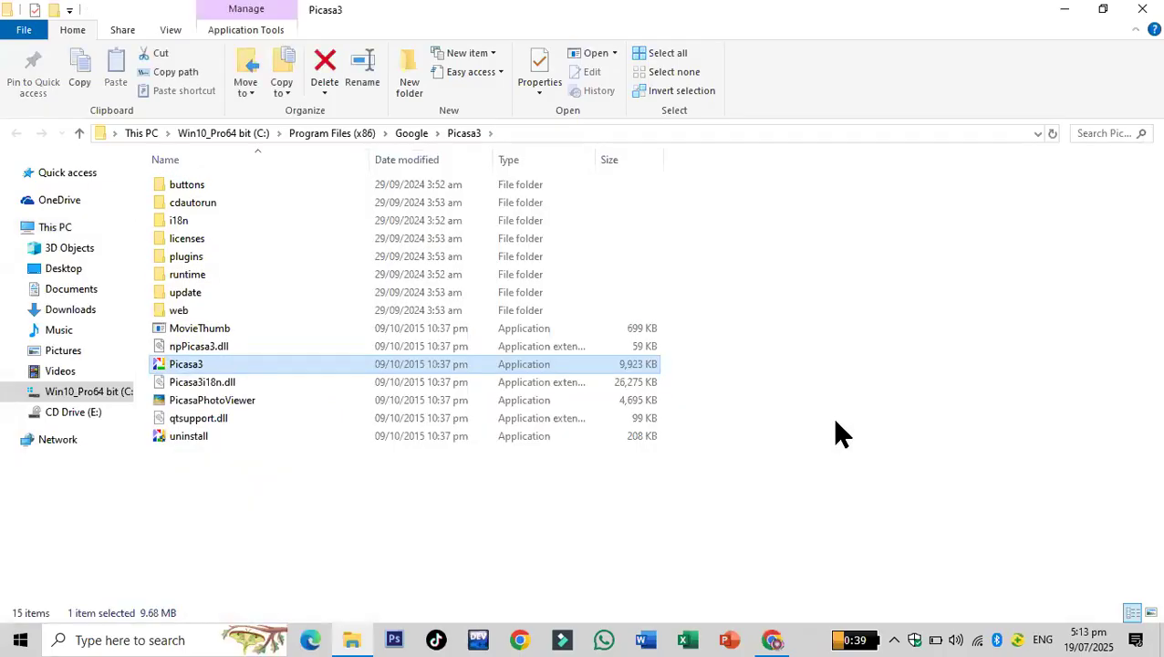
Step: Examine the Picasa3 and uninstall application files in the Picasa3 folder, then close the folder window
left_click(247, 382)
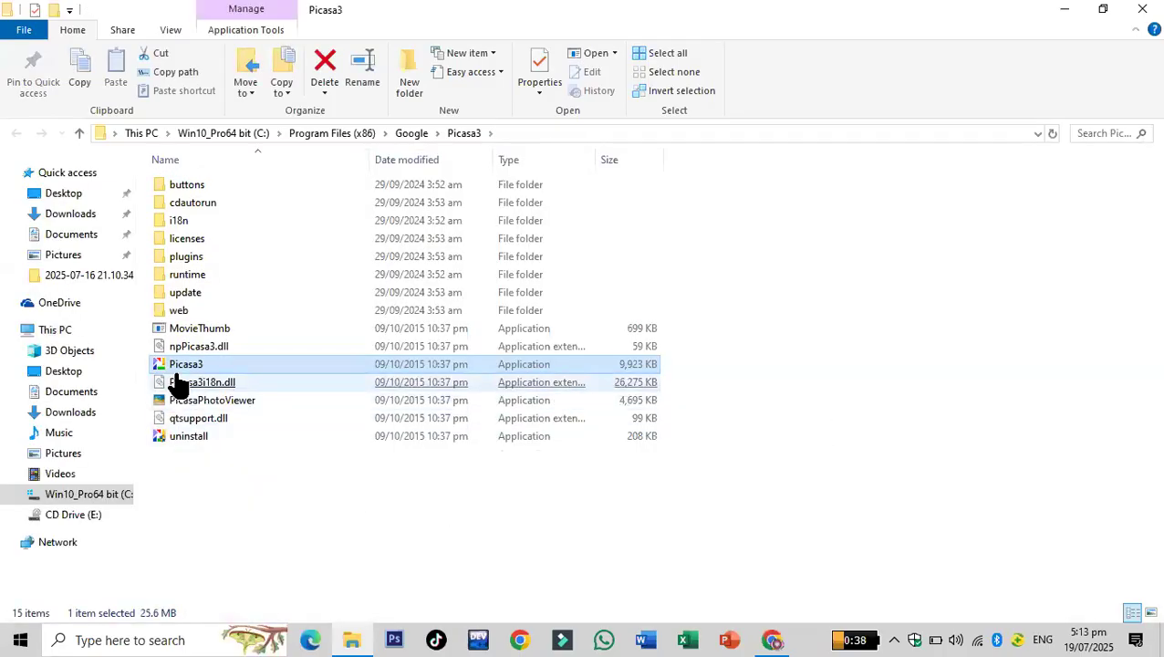
left_click(262, 438)
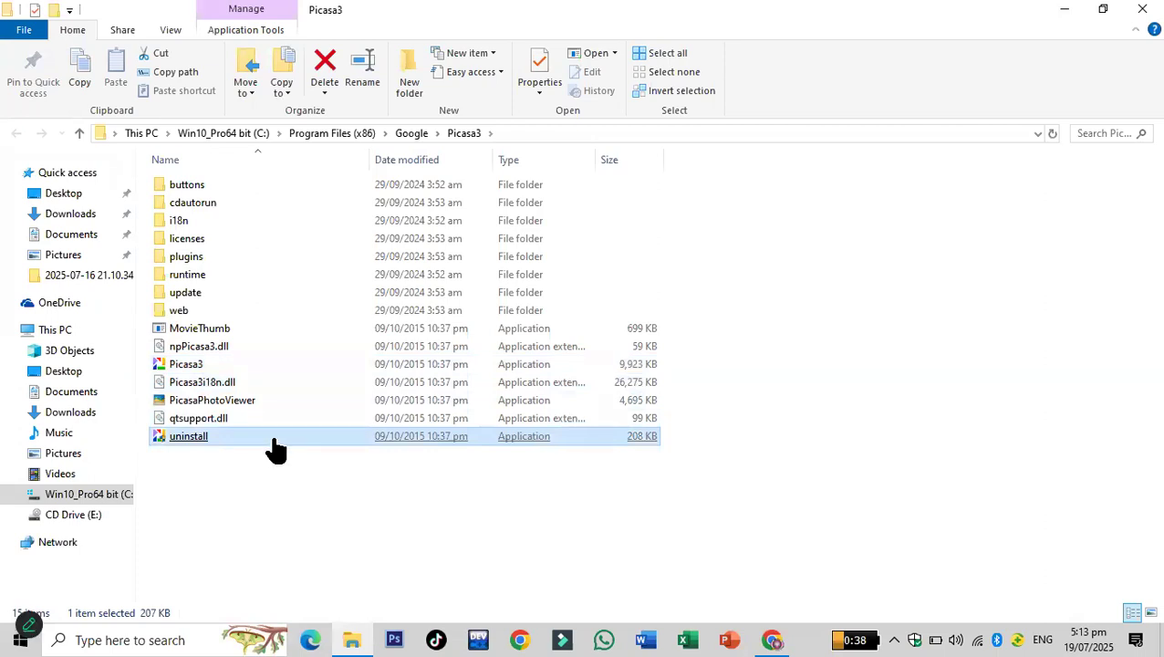
double_click(273, 442)
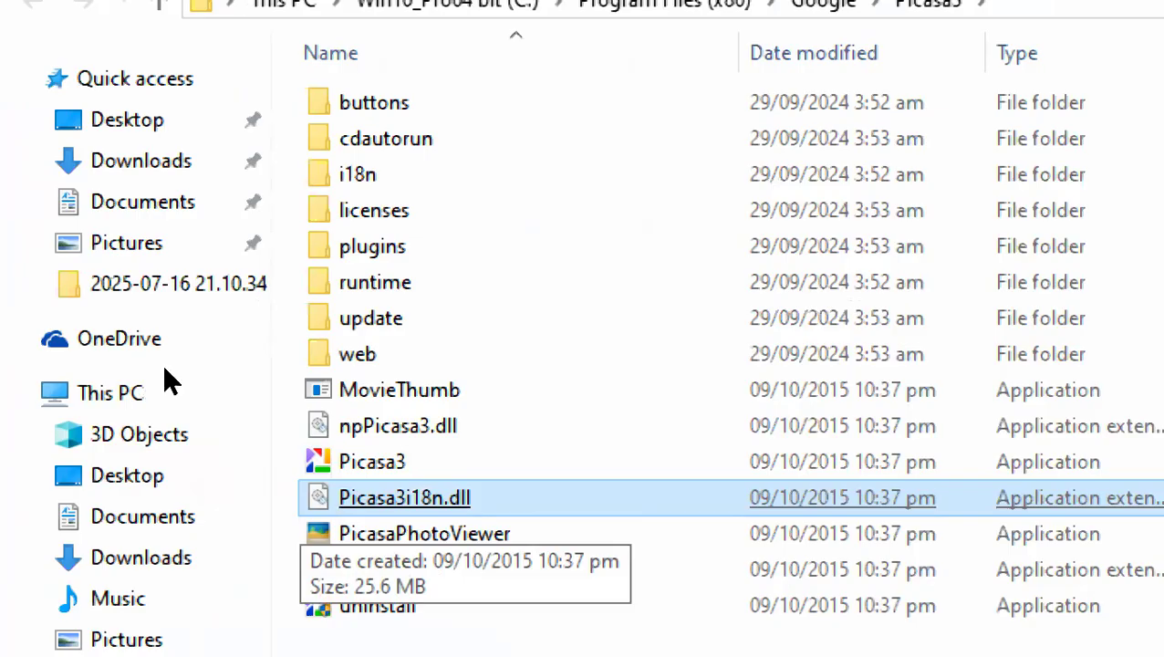
key("Up")
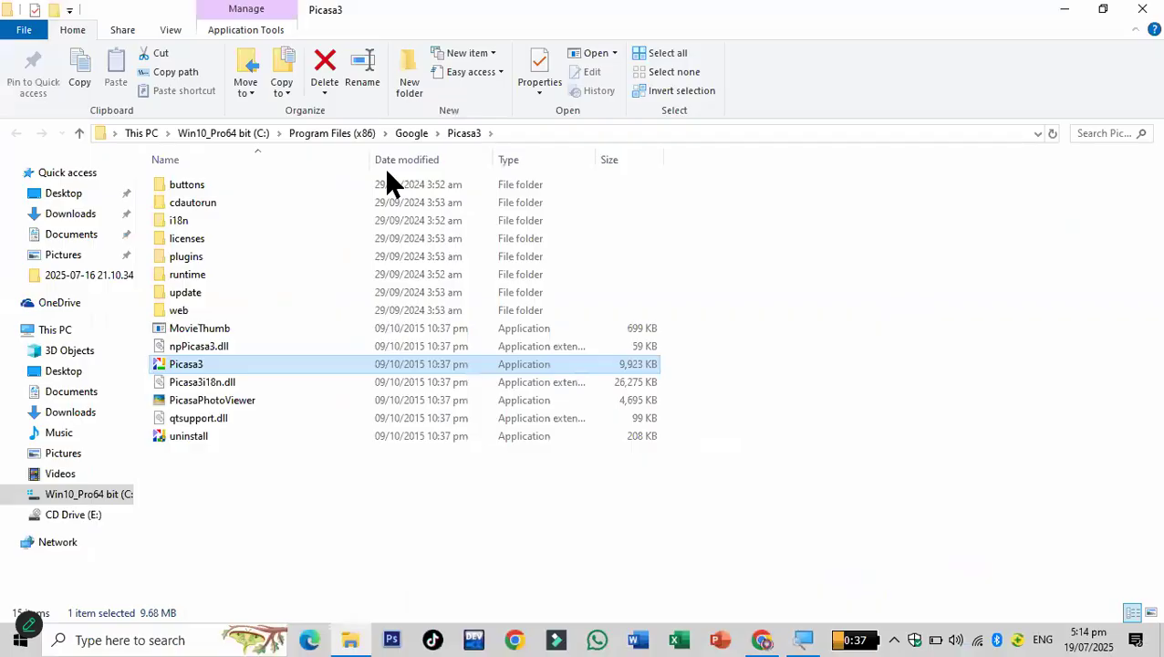
left_click(232, 440)
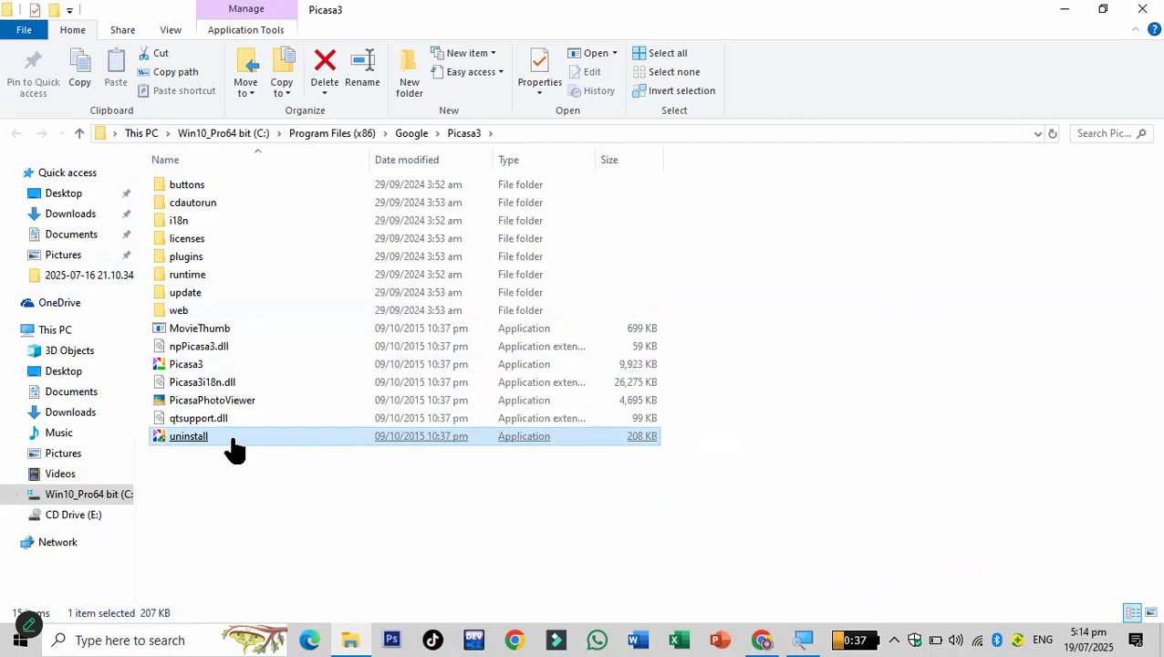
left_click(197, 366)
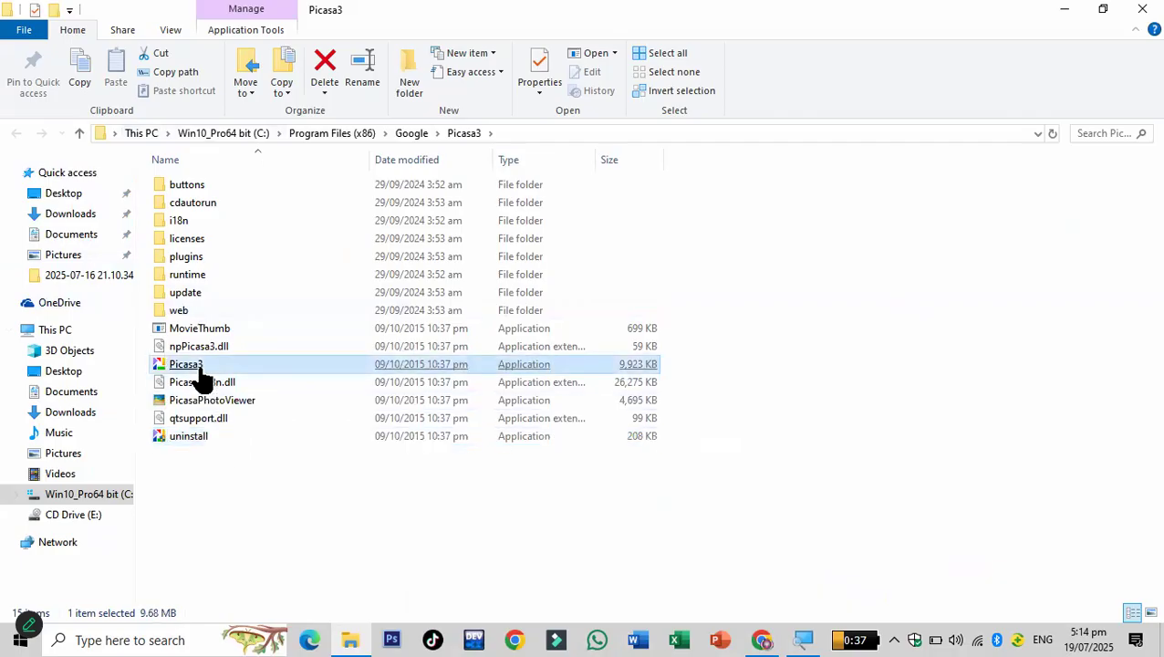
left_click(1144, 12)
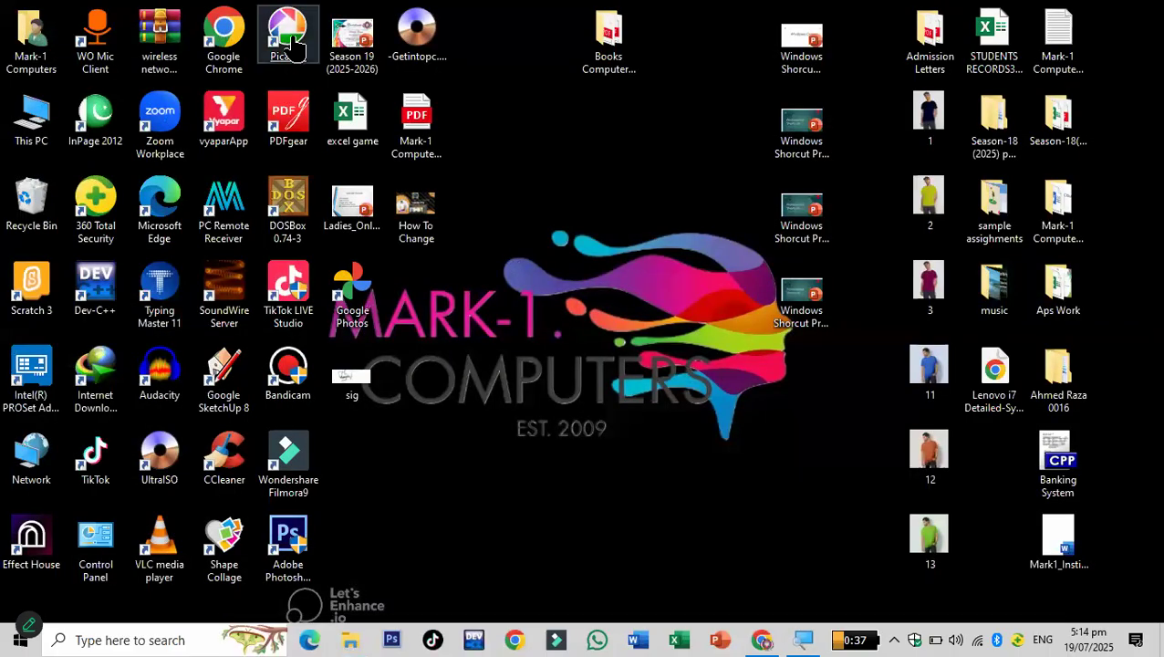
left_click(31, 117)
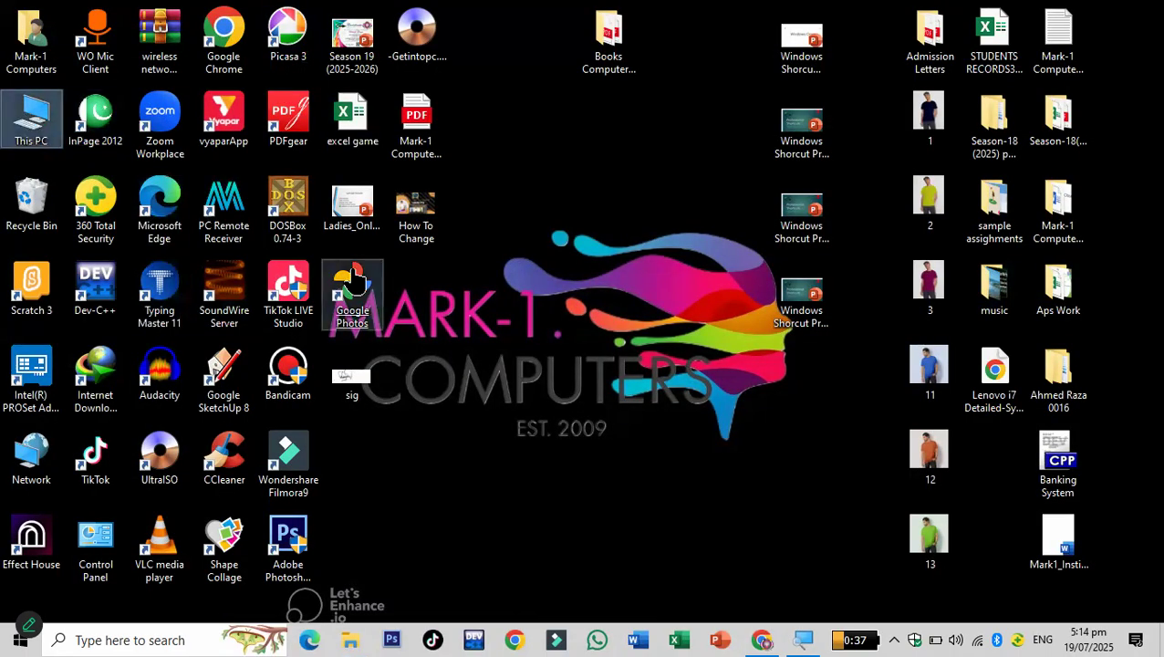
Step: Open This PC and browse the C: drive through Program Files (x86) and Google to the Picasa3 folder's program file
key("Return")
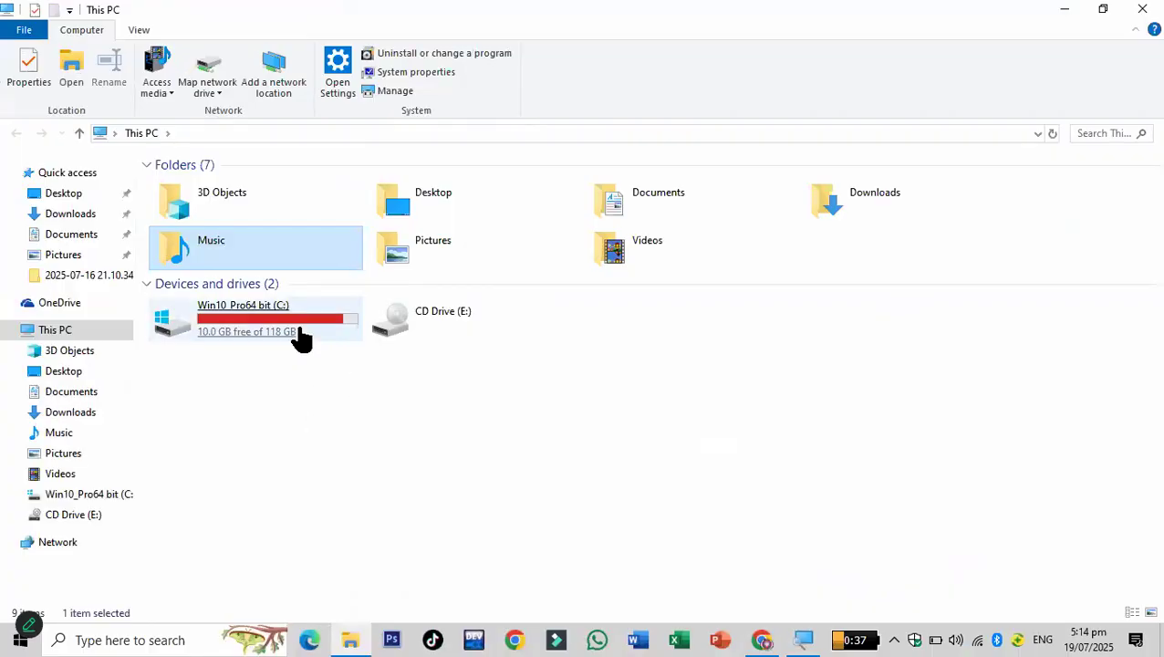
double_click(301, 330)
left_click(304, 365)
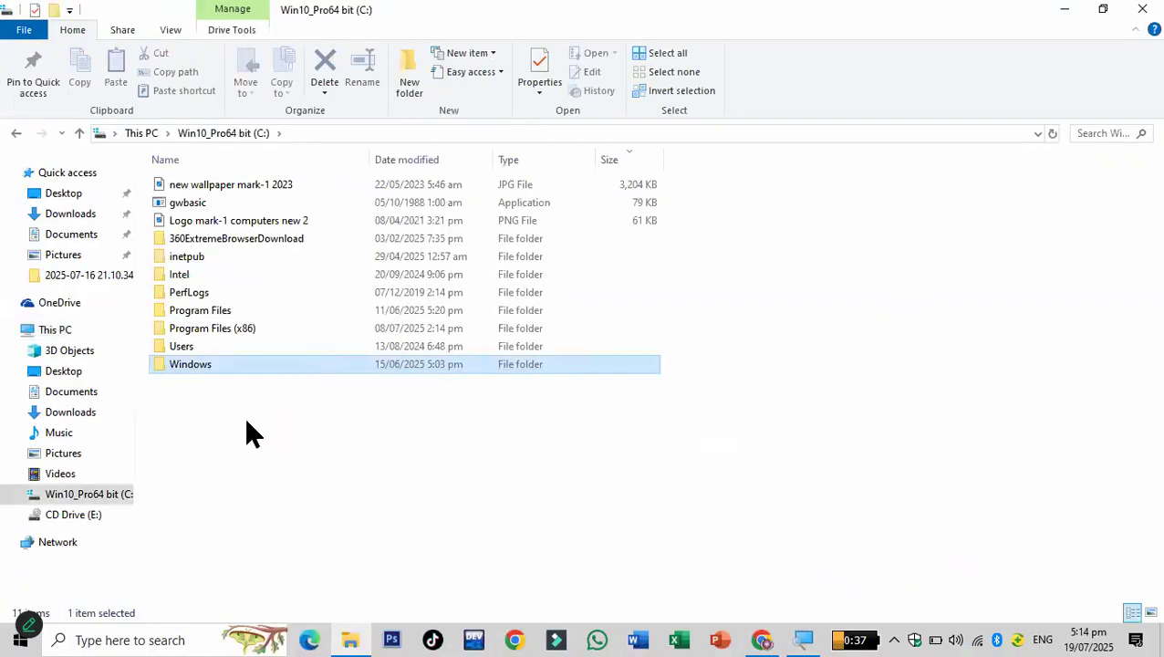
left_click(254, 329)
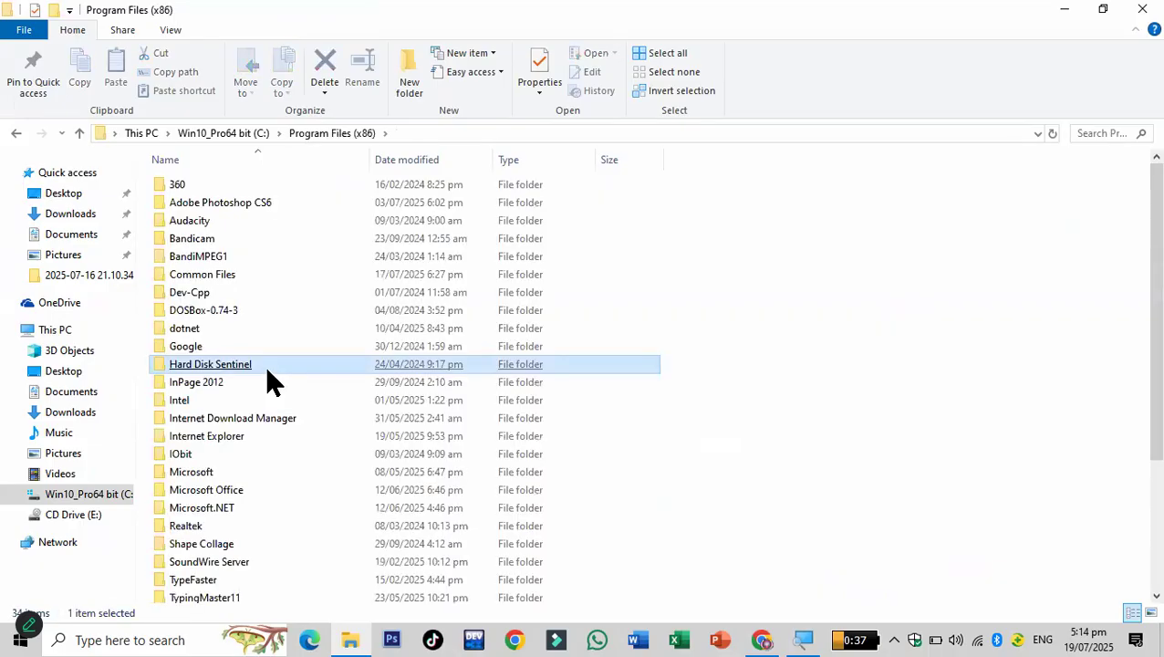
left_click(291, 312)
double_click(207, 348)
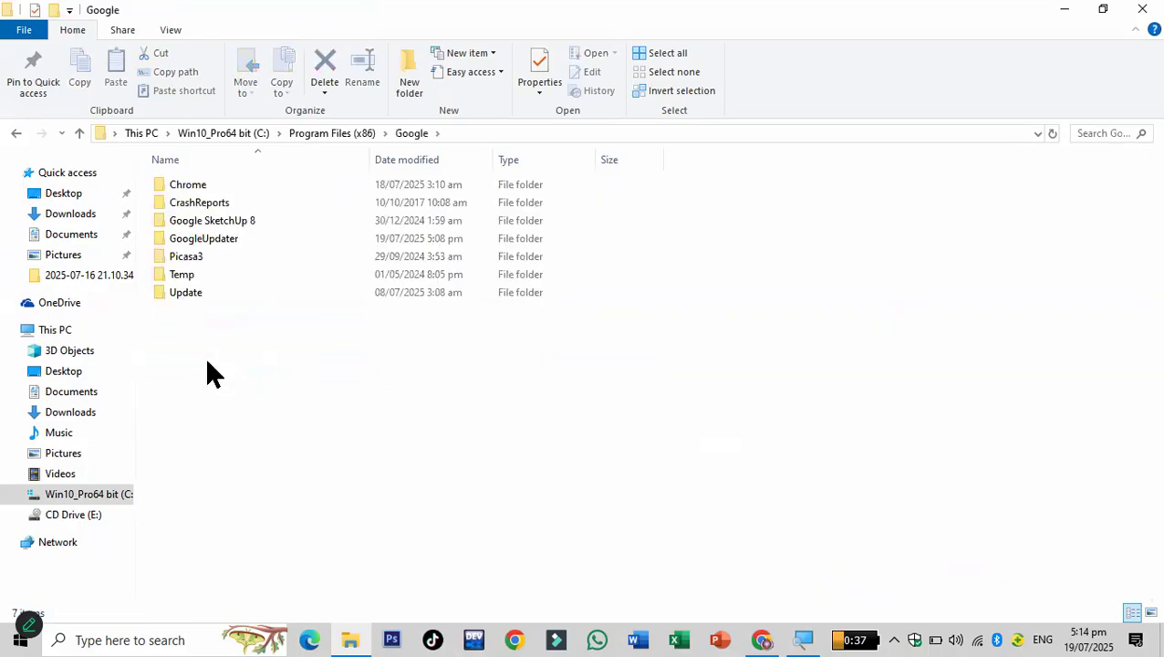
double_click(198, 257)
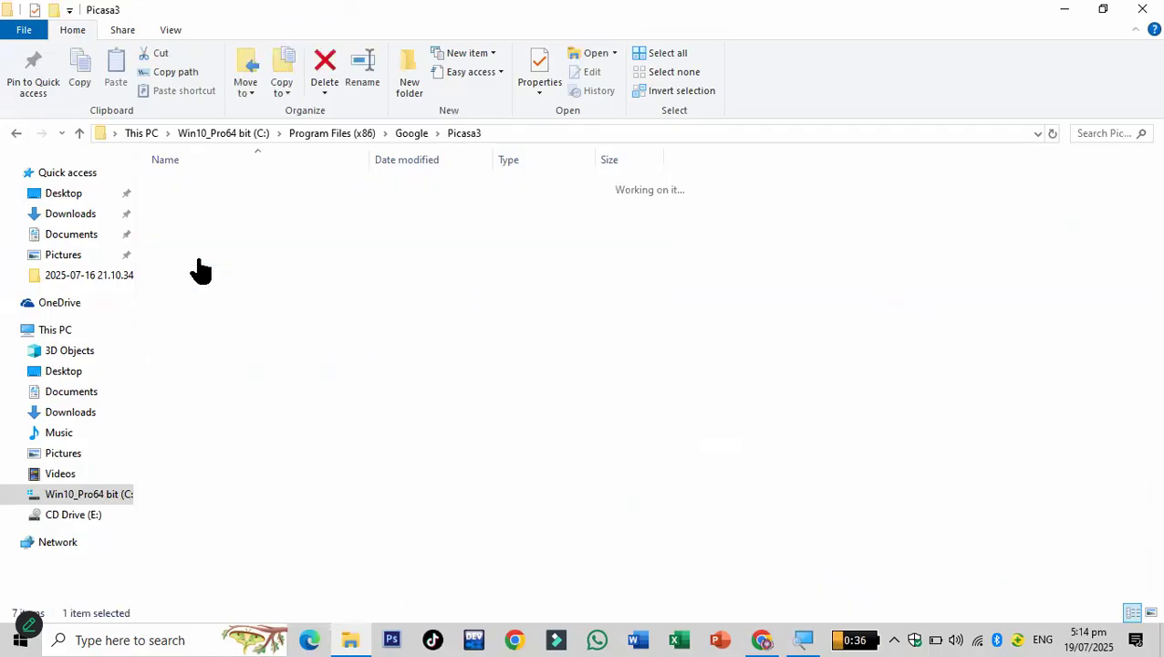
left_click(193, 366)
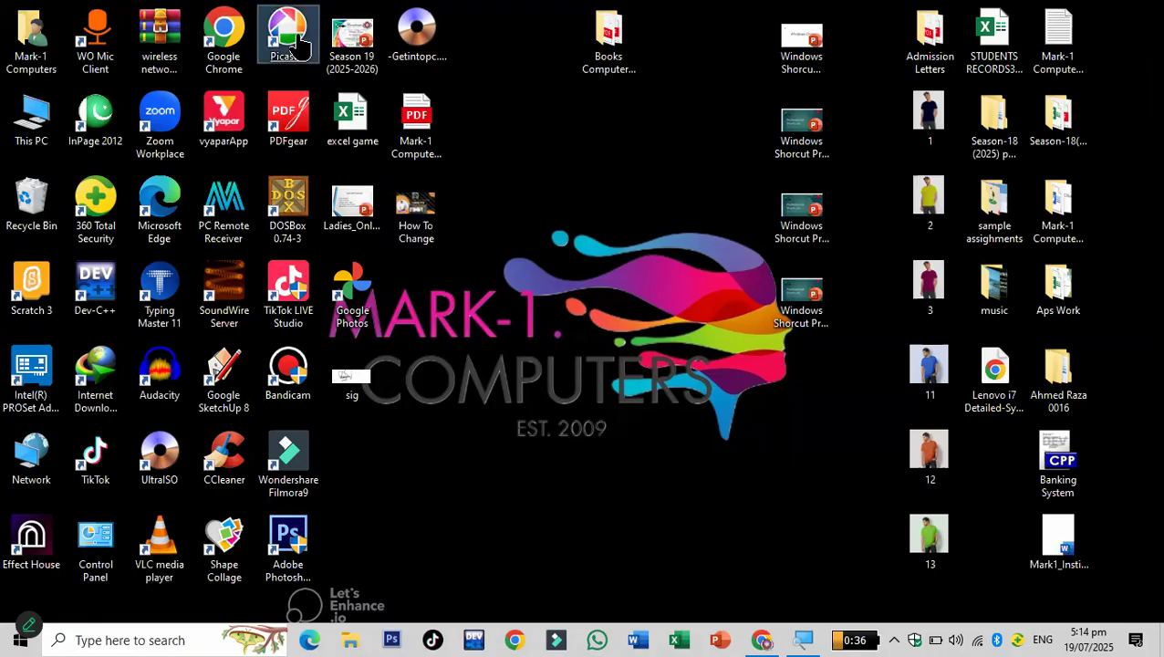
Step: Open the Picasa 3 shortcut's file location in a smaller window placed clear of the shortcut, with the program files in view
right_click(299, 38)
left_click(411, 67)
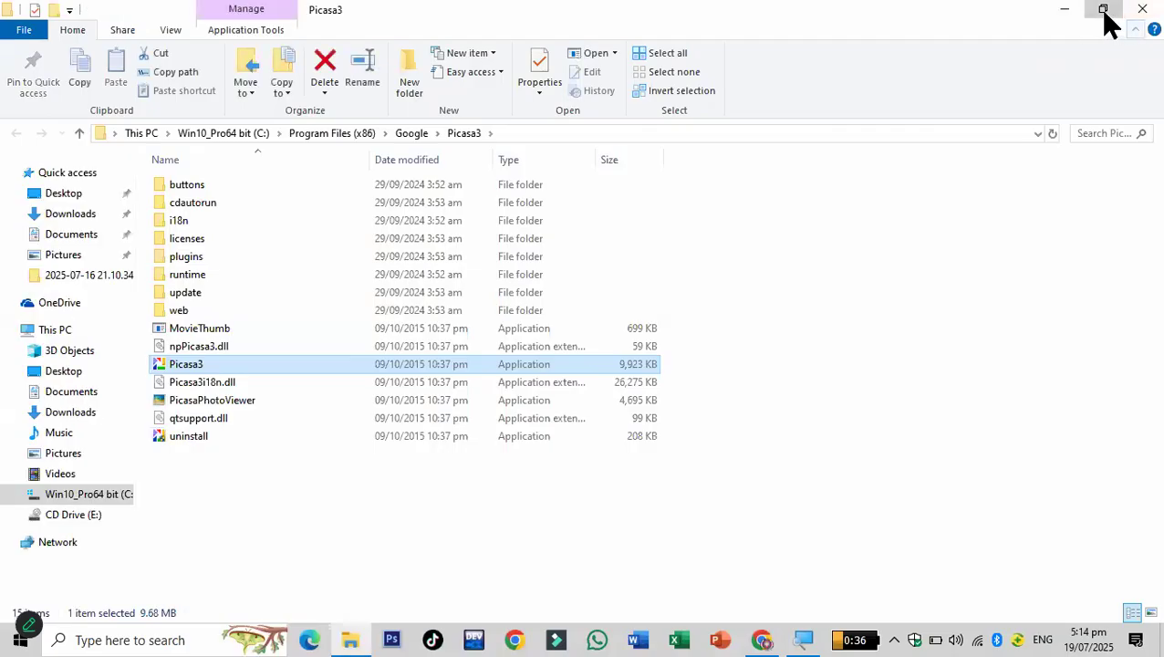
left_click(1103, 11)
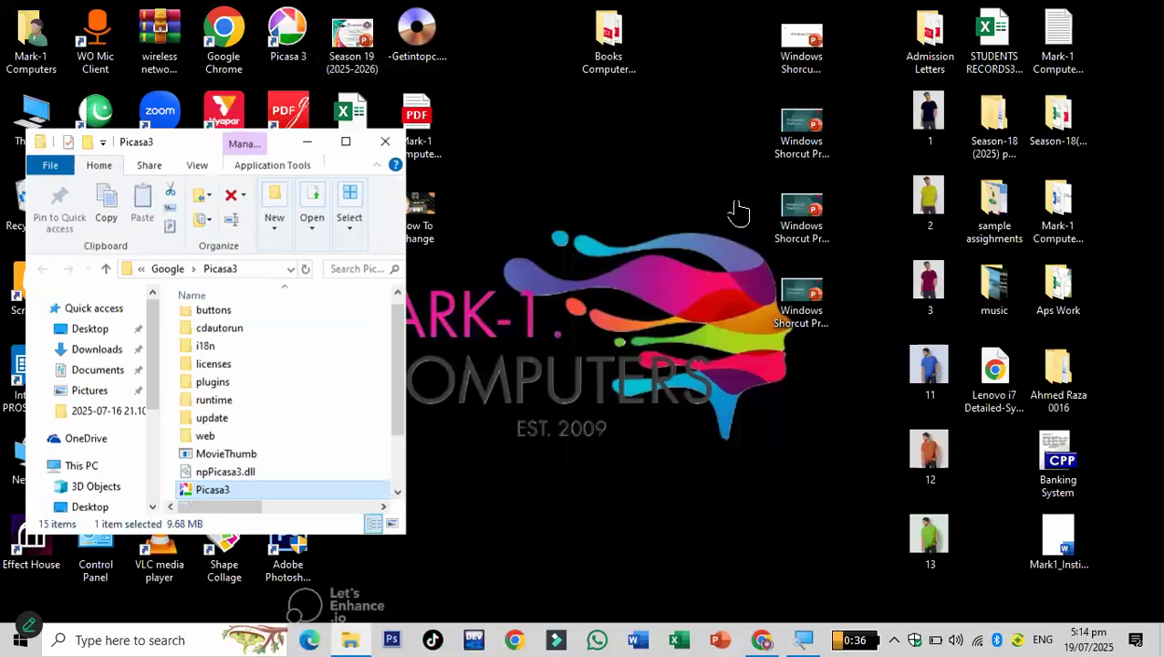
left_click_drag(244, 146, 825, 57)
left_click(858, 286)
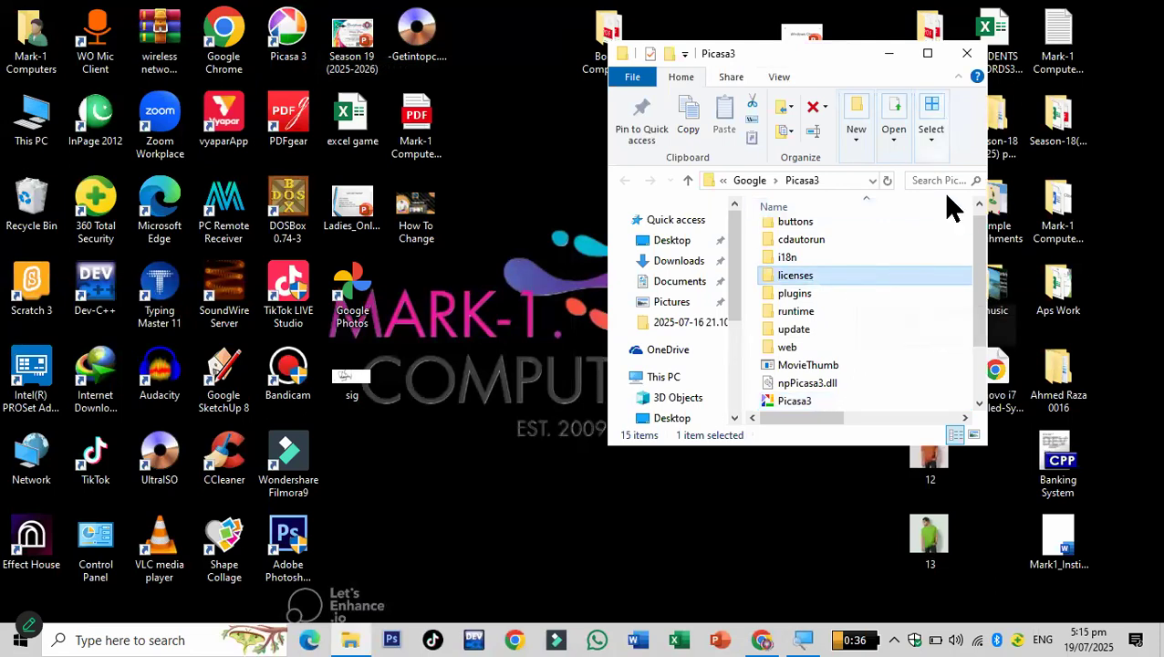
left_click_drag(986, 254, 990, 309)
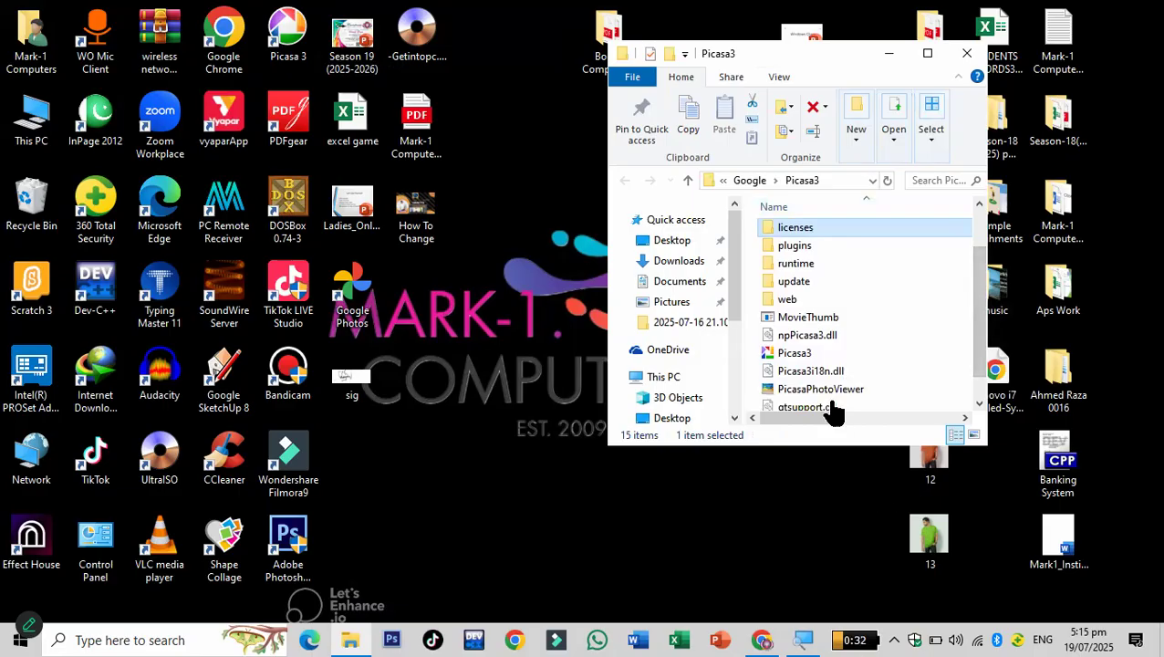
Step: Compare the Picasa3 application file with its desktop shortcut, then close the folder window
left_click(802, 356)
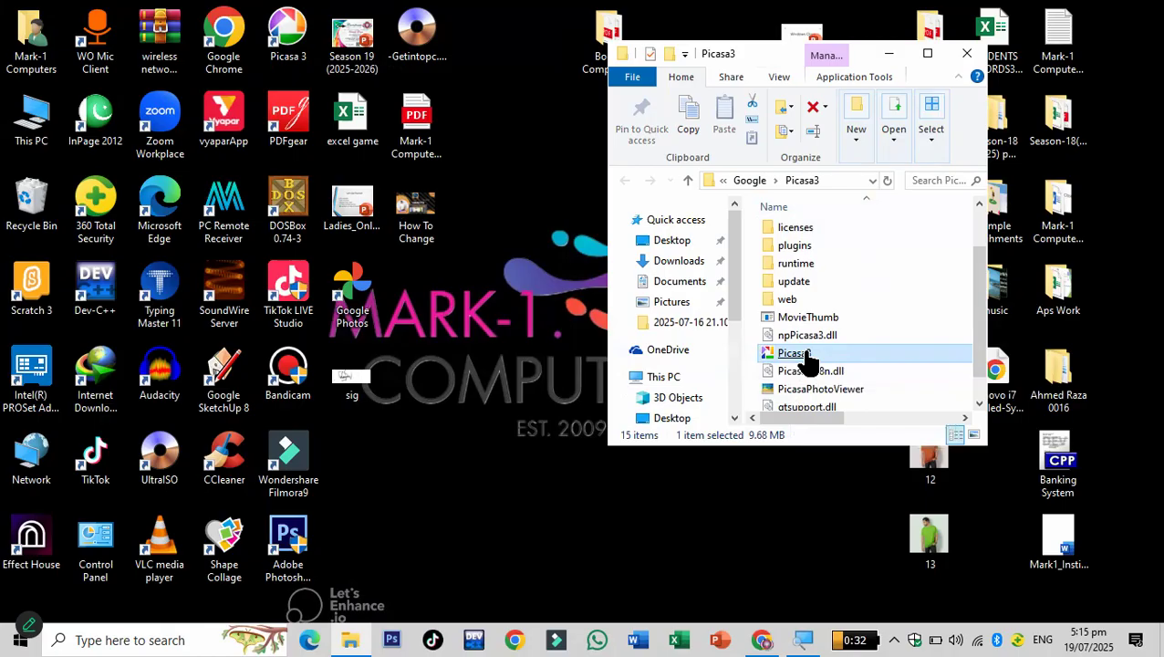
double_click(293, 41)
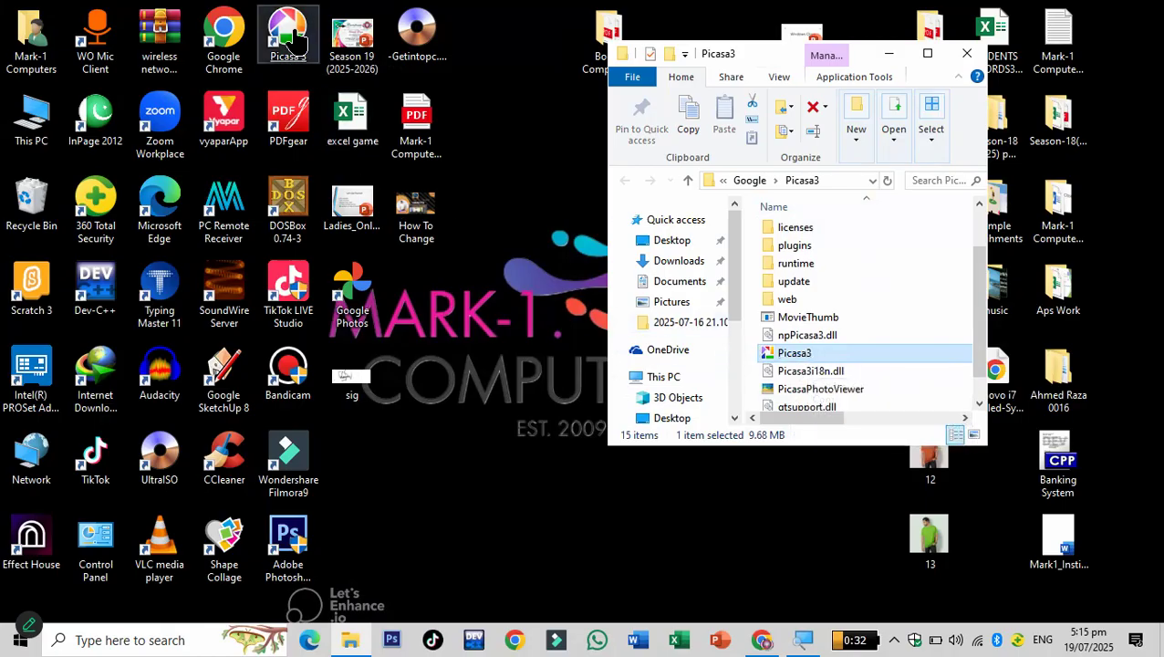
left_click(790, 374)
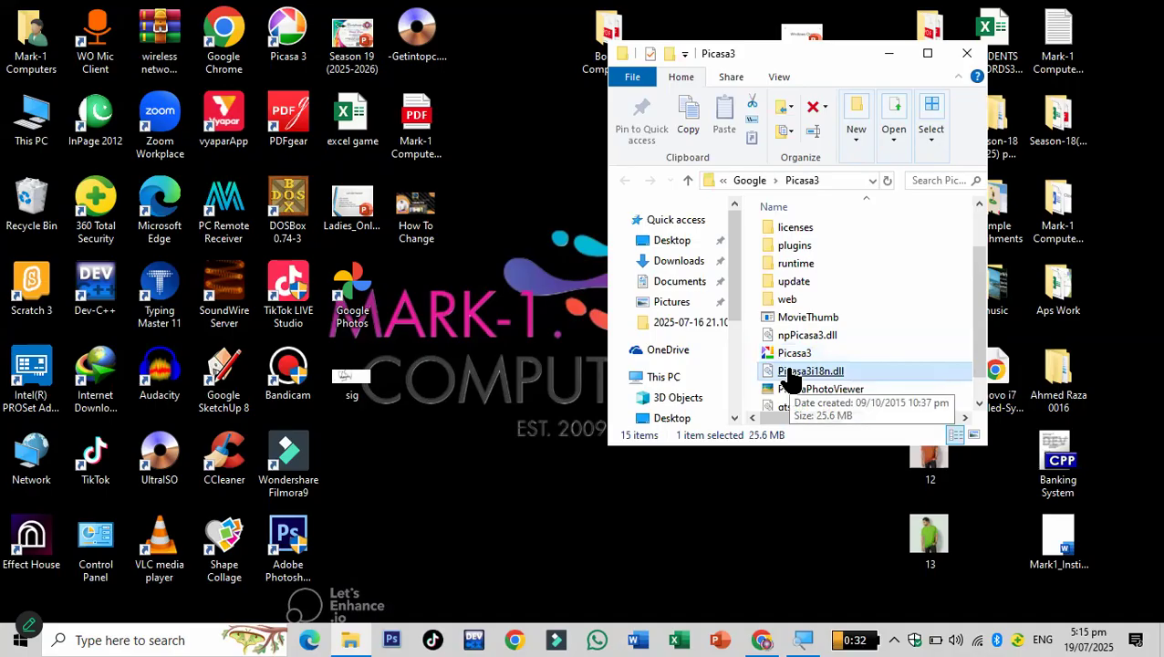
left_click(968, 53)
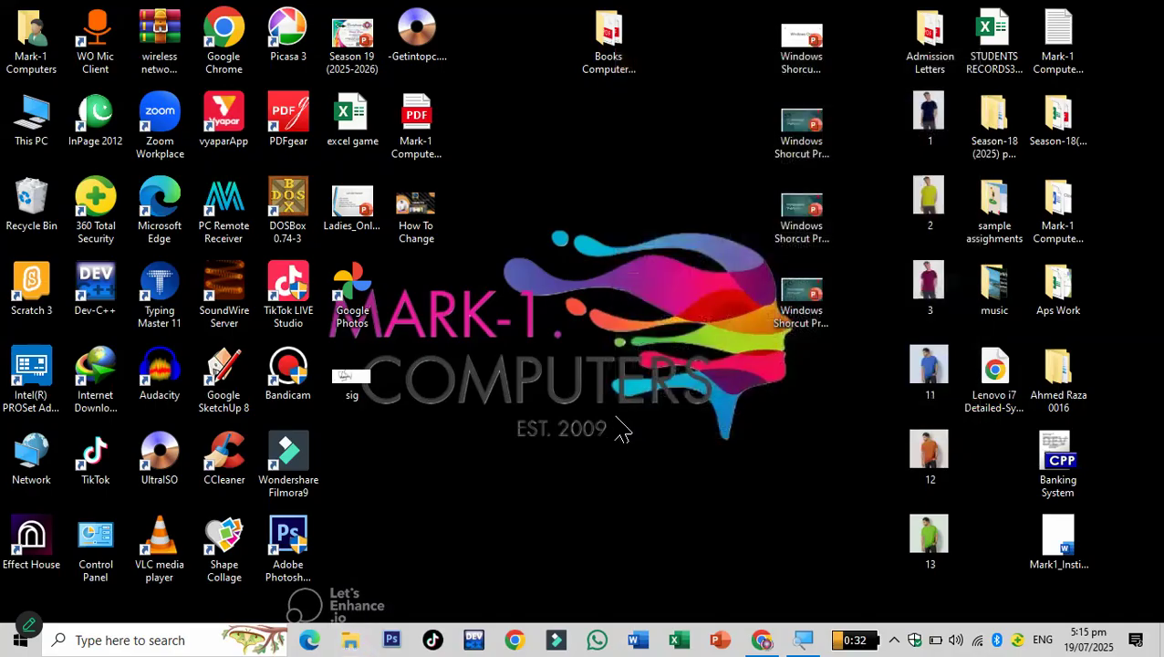
Step: Create a new desktop folder named with a person's first name and move it to the middle of the desktop
right_click(547, 122)
mouse_move(686, 279)
type("mohsin")
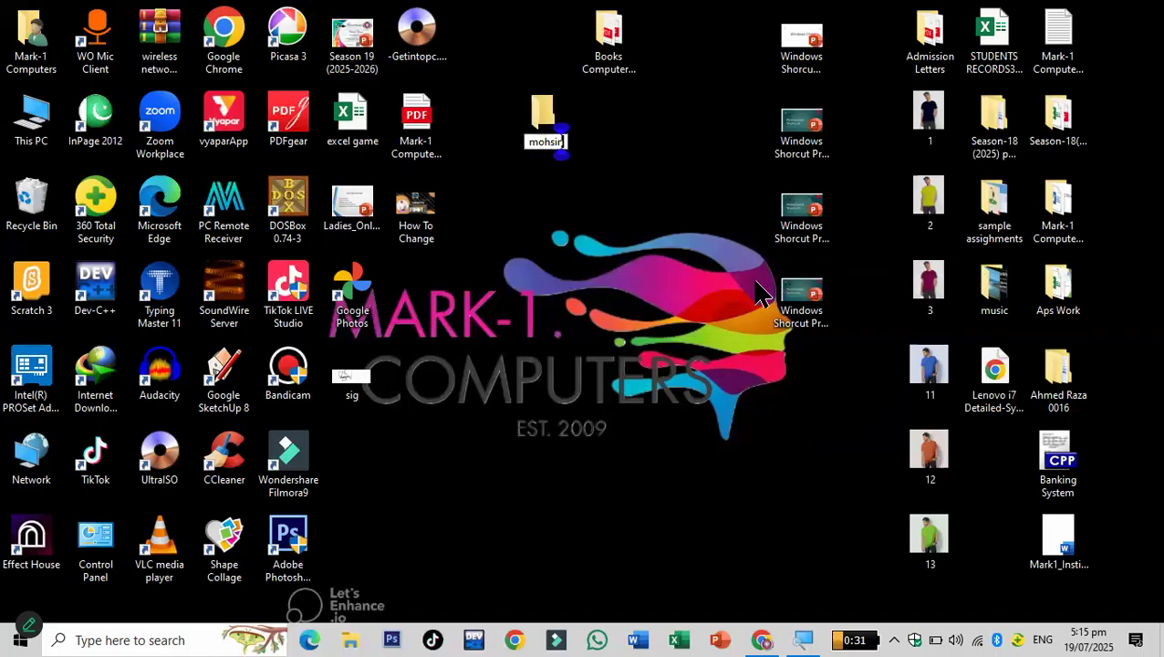
left_click(543, 117)
left_click_drag(543, 117, 619, 294)
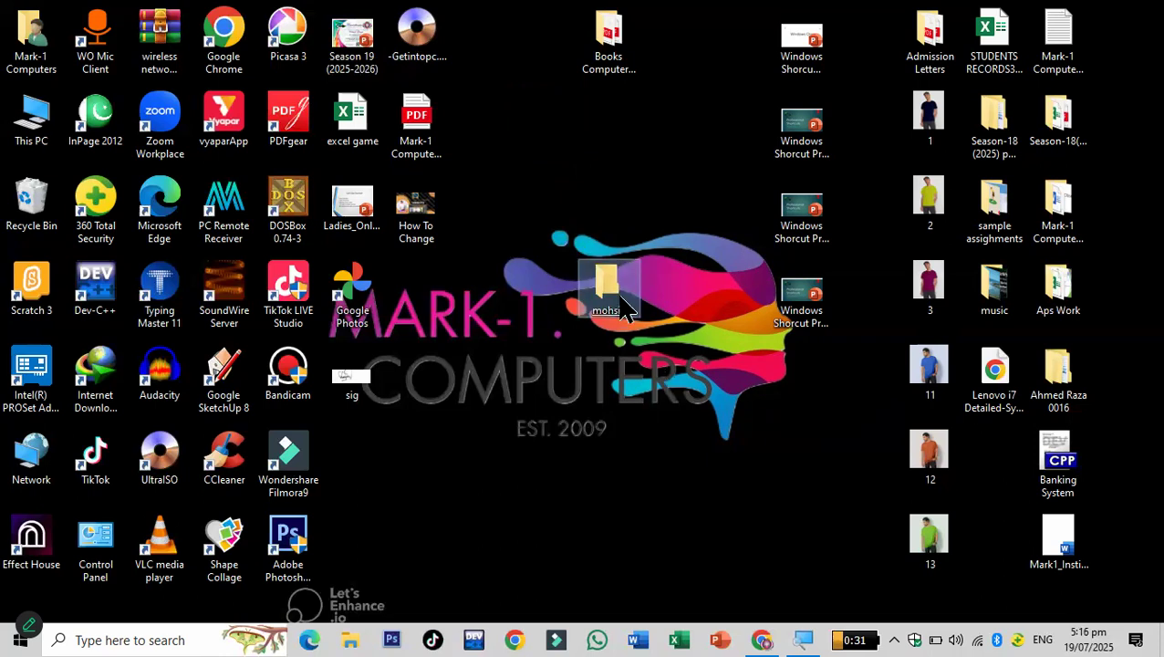
Step: Copy the new folder, paste it as a shortcut on the desktop, and dismiss the 360 Total Security notification
right_click(619, 301)
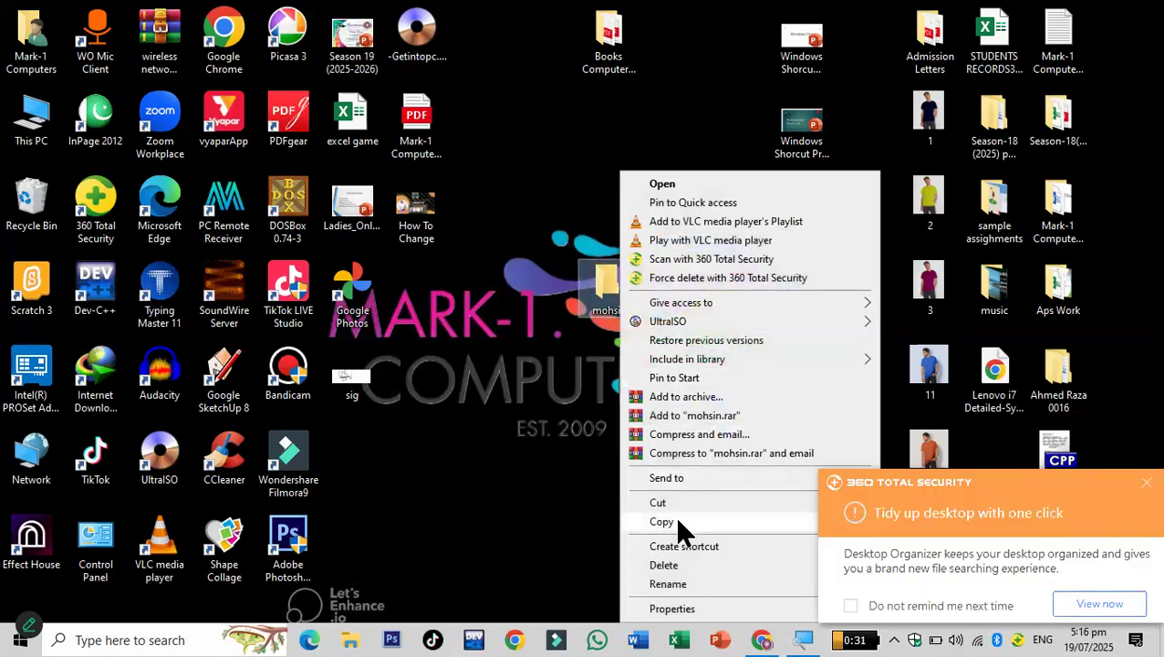
left_click(680, 527)
right_click(657, 387)
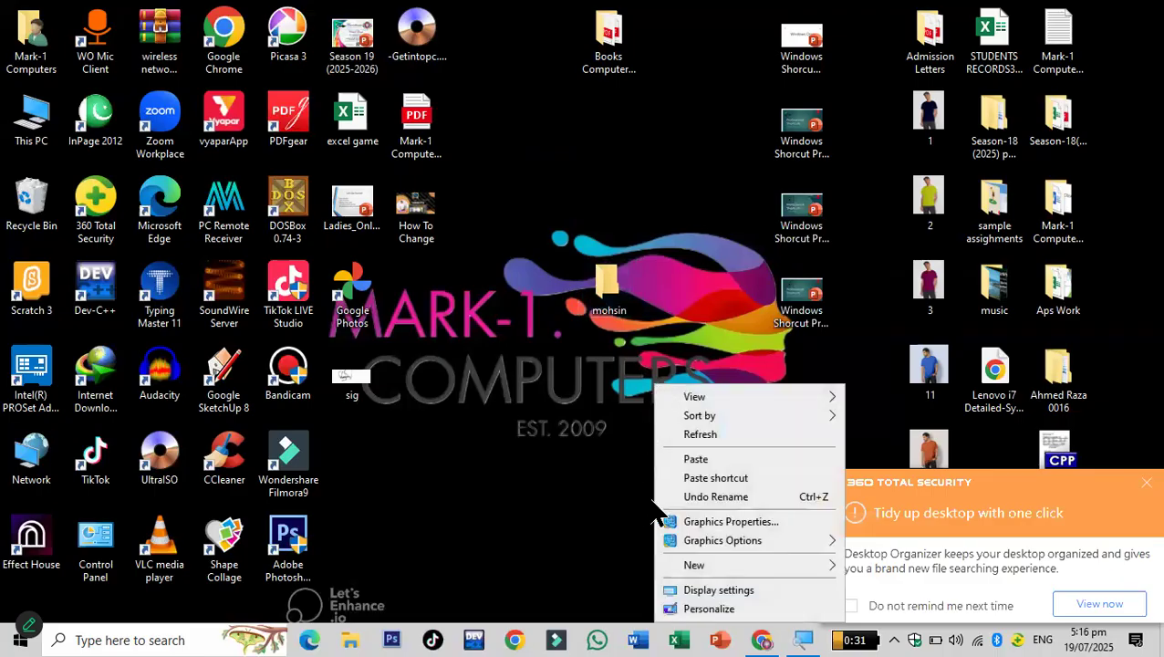
left_click(700, 480)
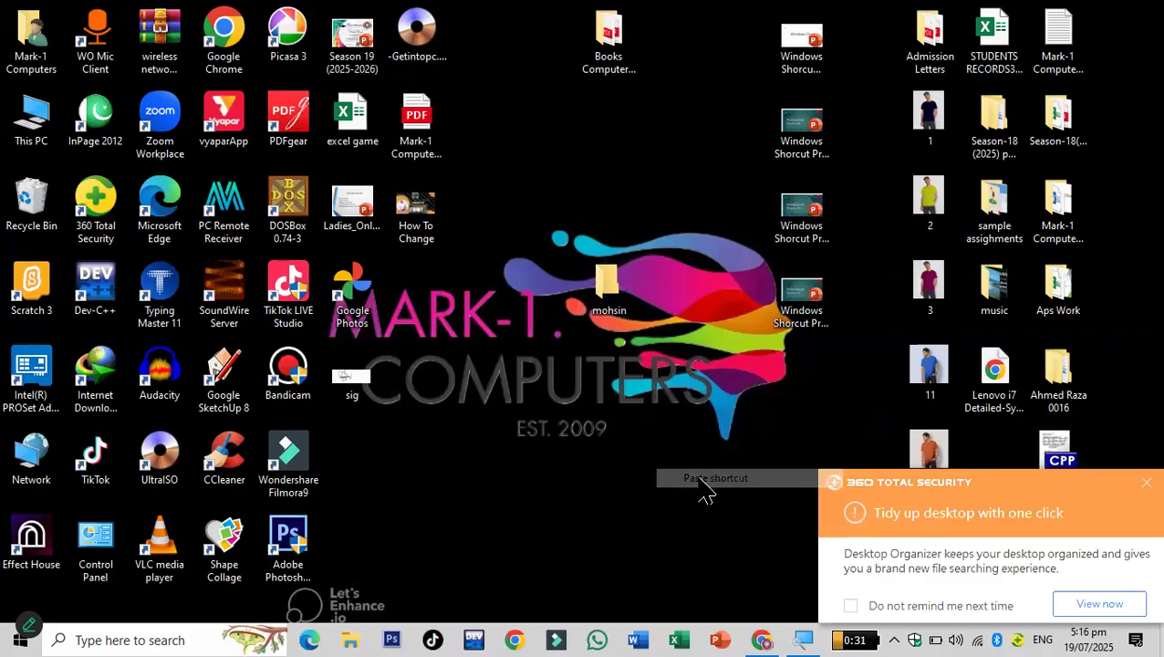
left_click(1139, 485)
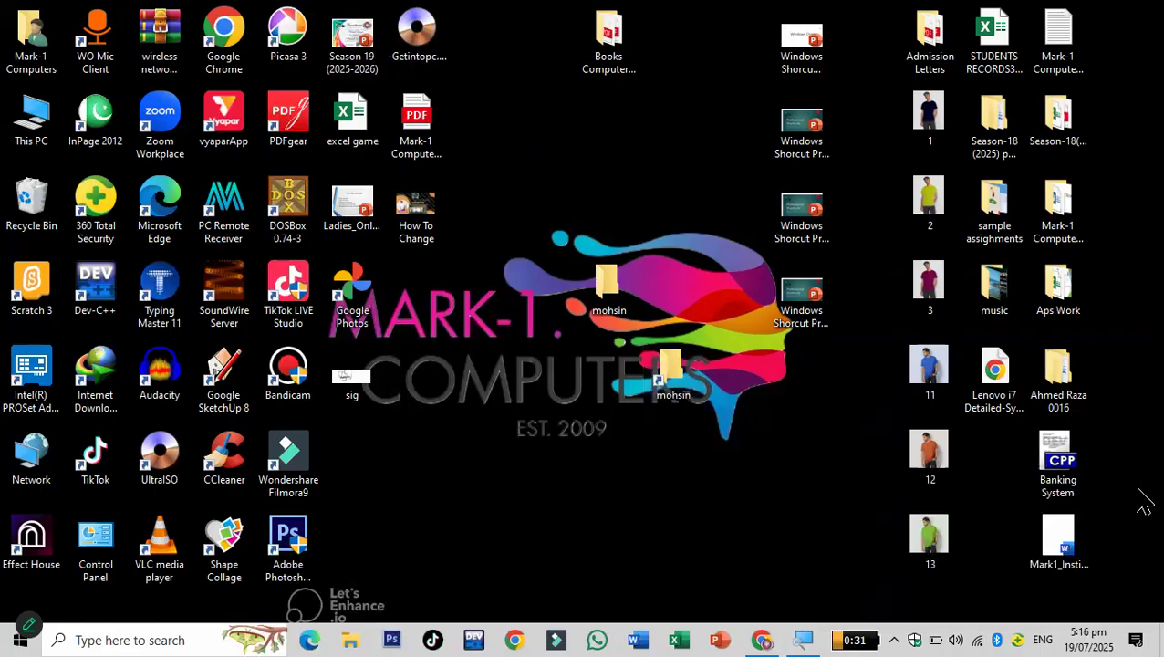
Step: Paste a full copy of the folder on the desktop and arrange the copy and the shortcut side by side below the original
right_click(643, 154)
left_click(676, 224)
left_click_drag(607, 149, 629, 485)
left_click_drag(662, 390, 730, 546)
left_click_drag(608, 456, 604, 543)
left_click_drag(607, 283, 671, 362)
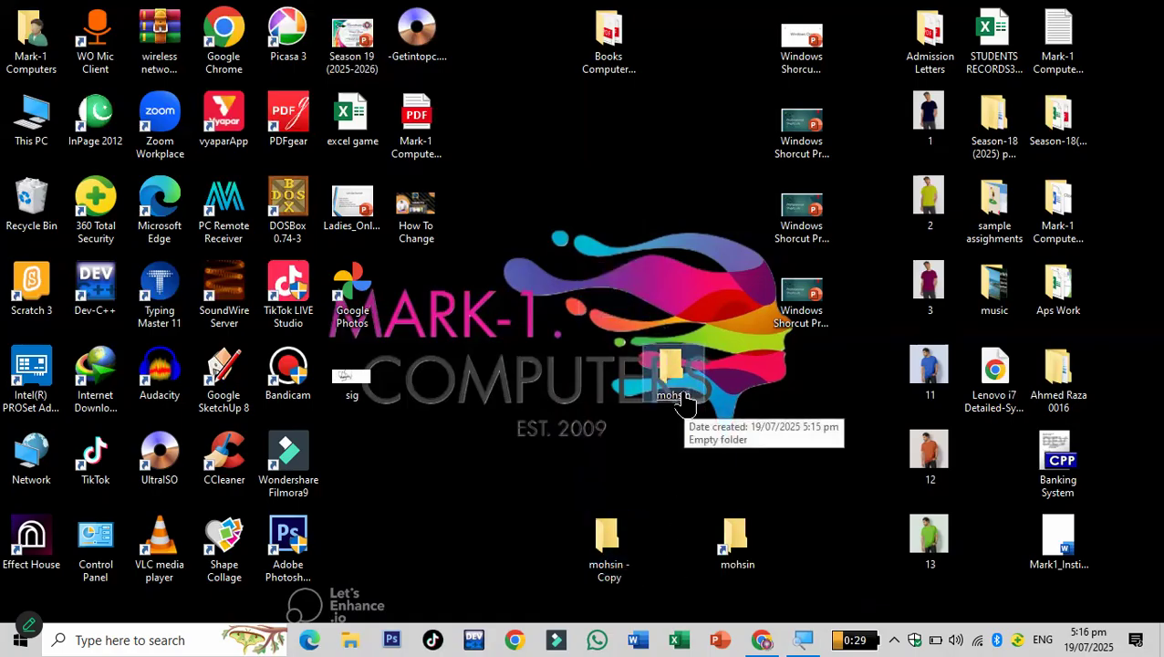
Step: Delete the original folder and try to open its shortcut, cancelling the offer to restore or delete
right_click(672, 367)
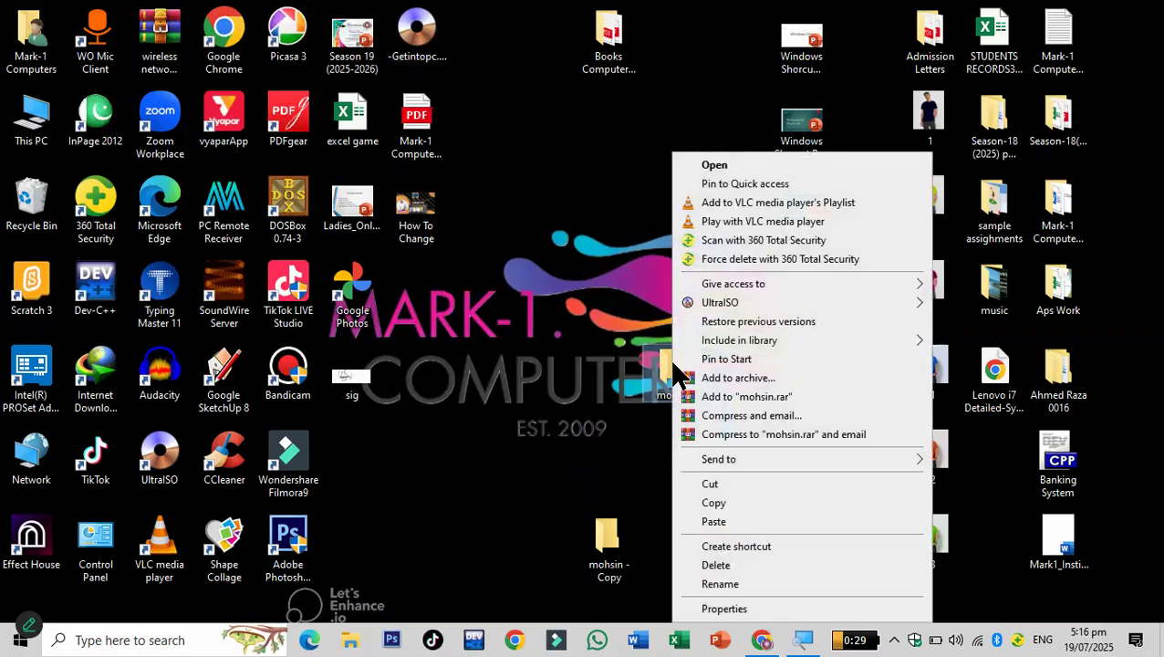
left_click(721, 566)
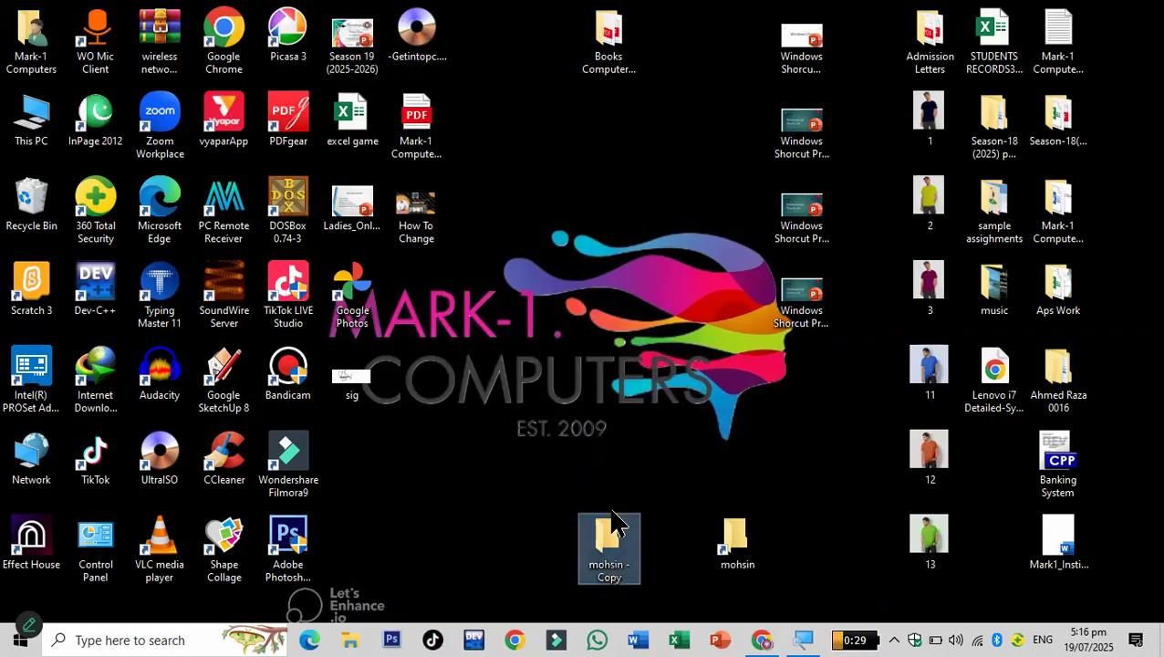
left_click(740, 561)
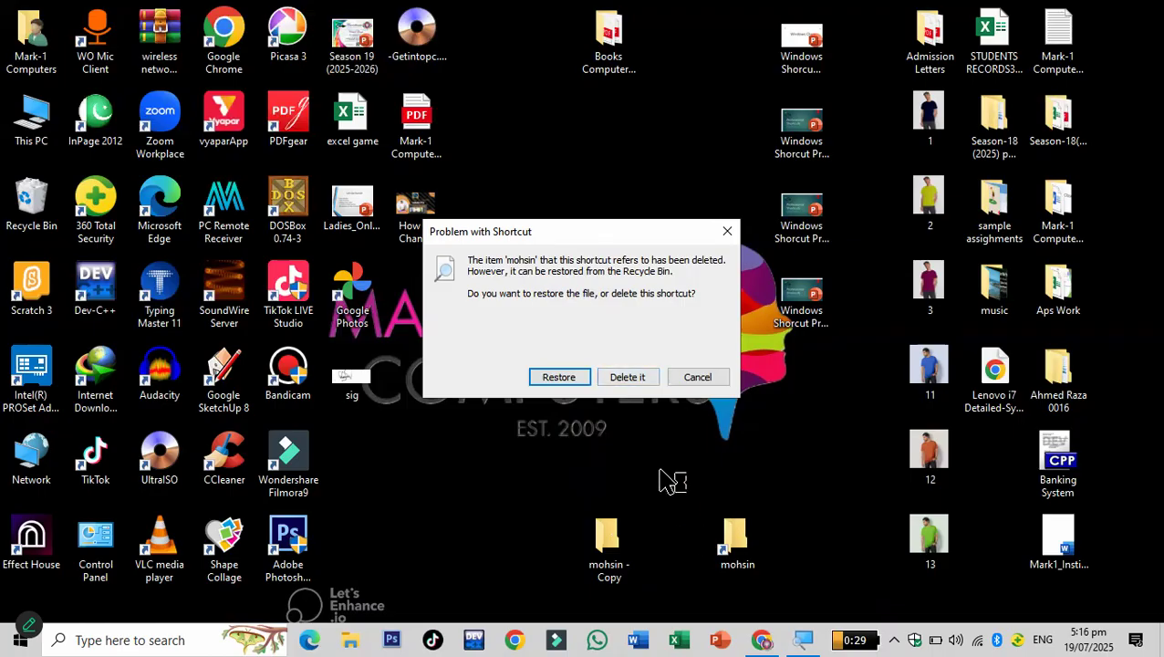
left_click(701, 381)
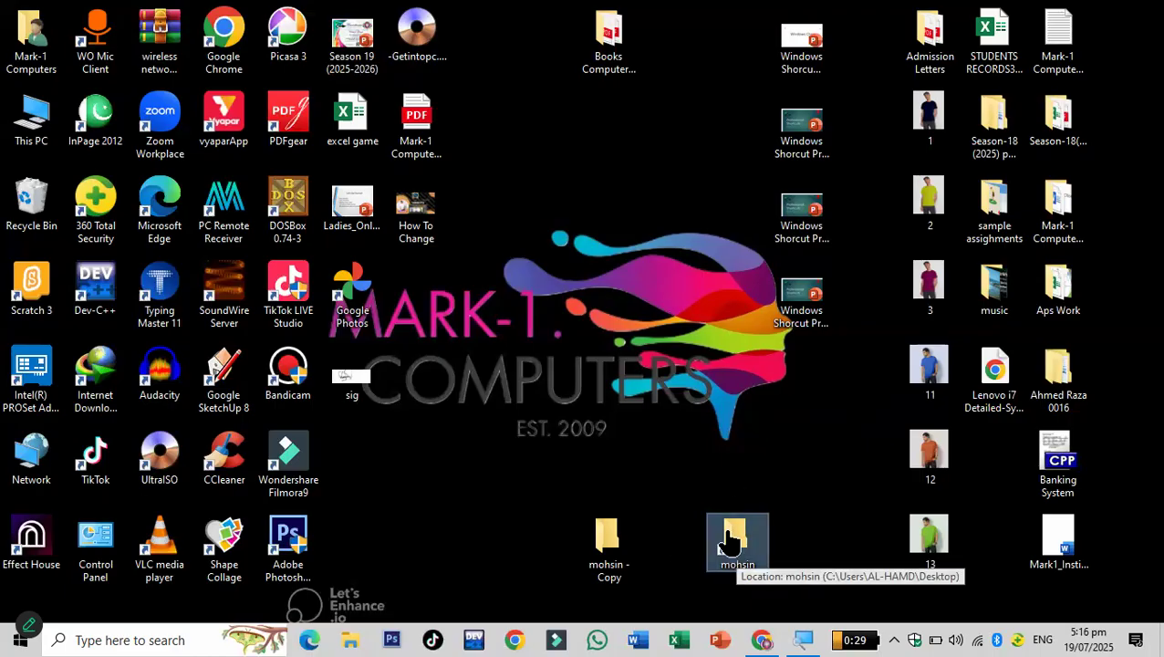
Step: Move the orphaned folder shortcut to the middle of the desktop and delete it
left_click_drag(746, 541, 677, 299)
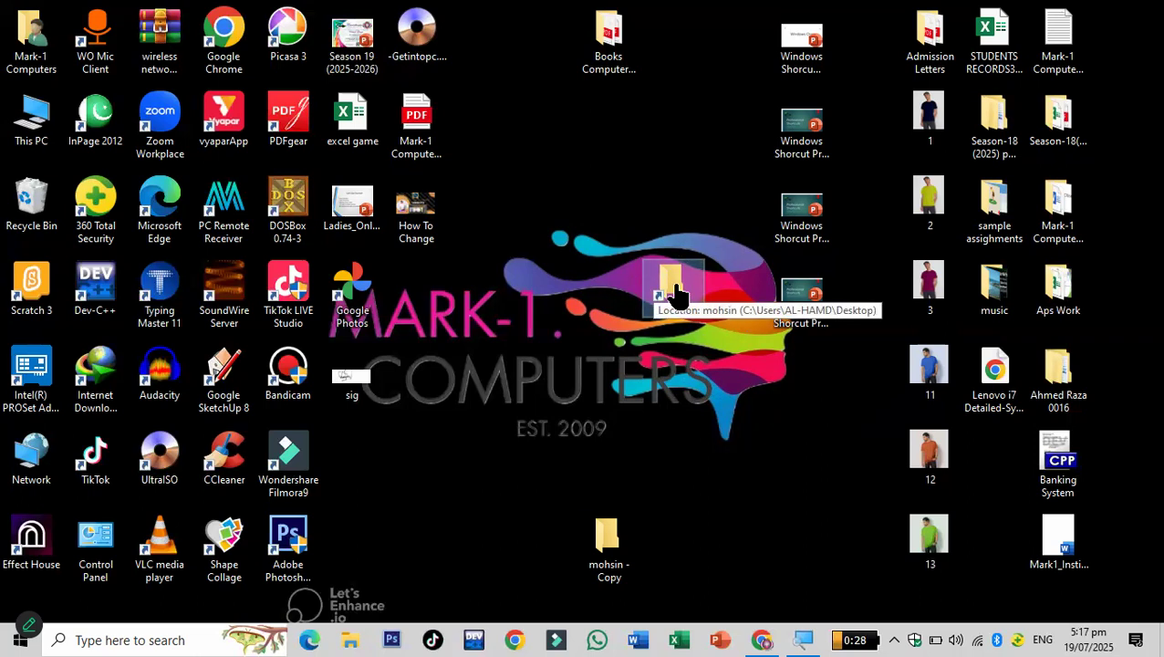
key("Delete")
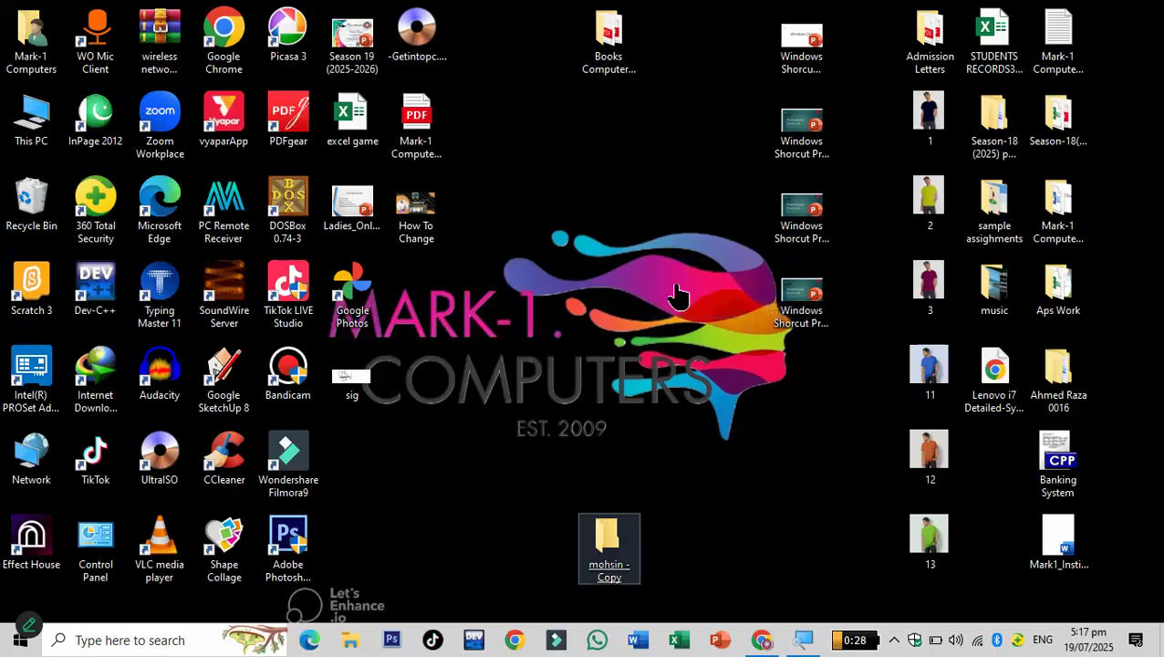
Step: Open the copied folder to check that it works on its own, then close and delete it
double_click(626, 550)
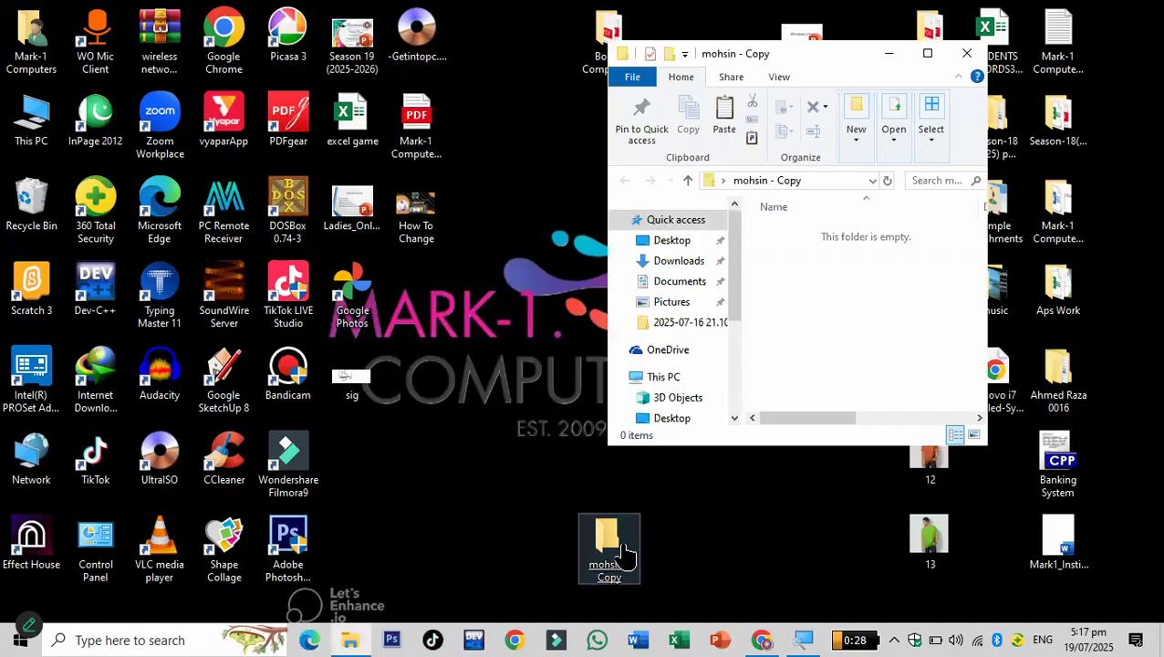
left_click(966, 52)
right_click(600, 538)
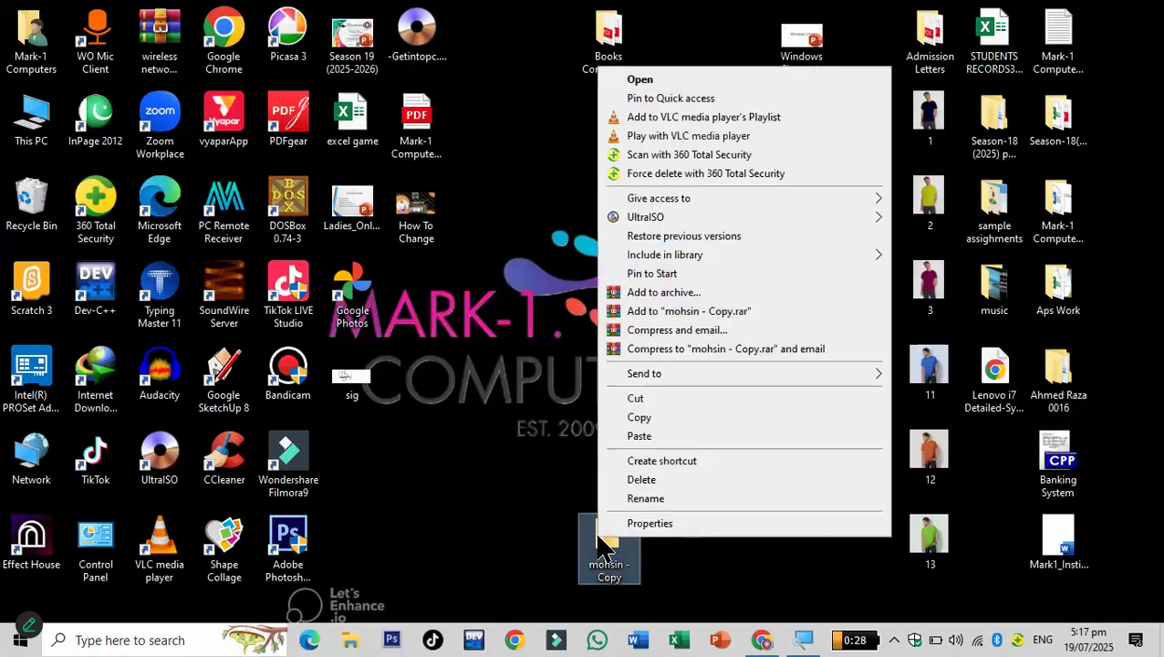
left_click(642, 482)
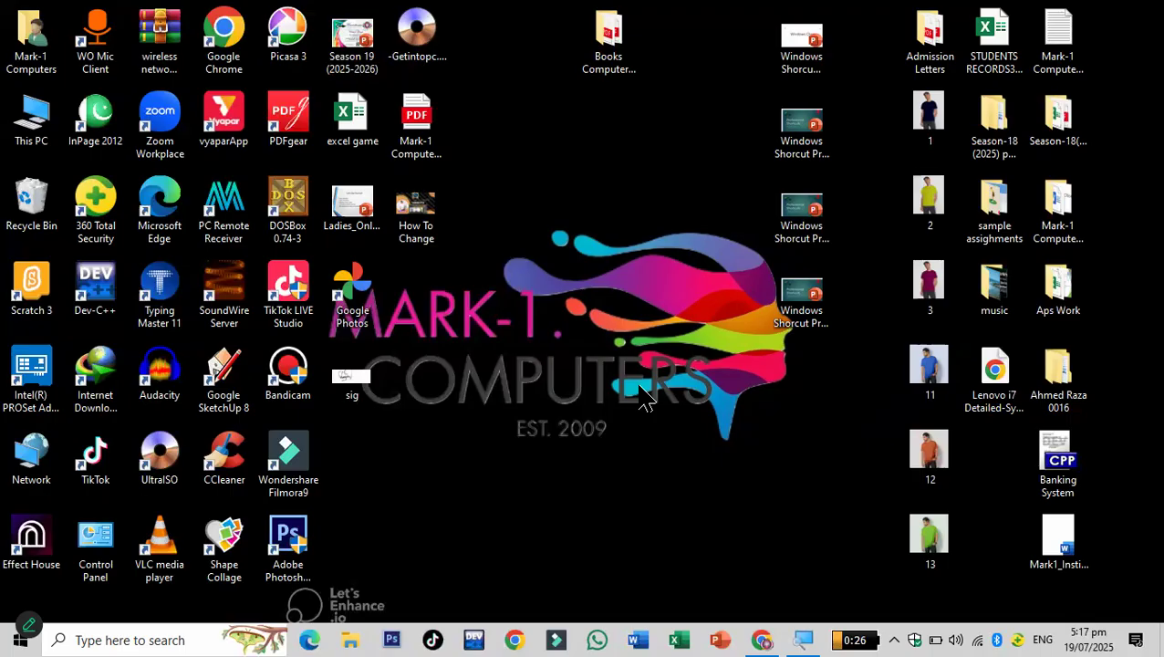
Step: Open the Books Computer Programing folder on the desktop to view its PDF files, then close it
left_click(395, 135)
left_click(824, 247)
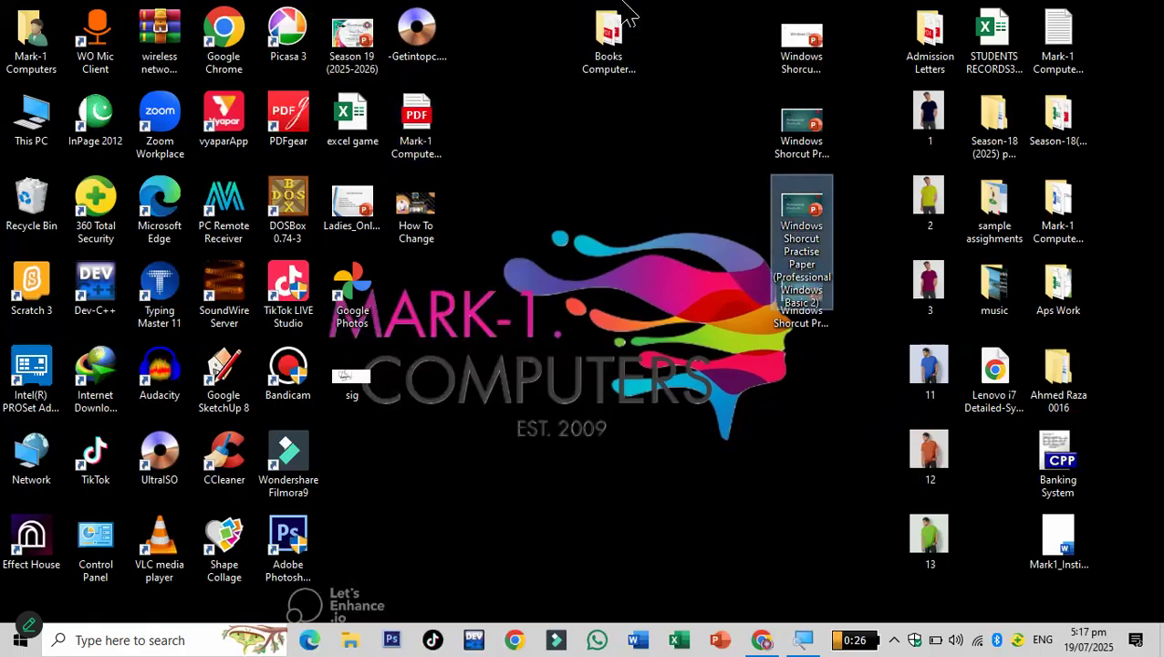
left_click(611, 41)
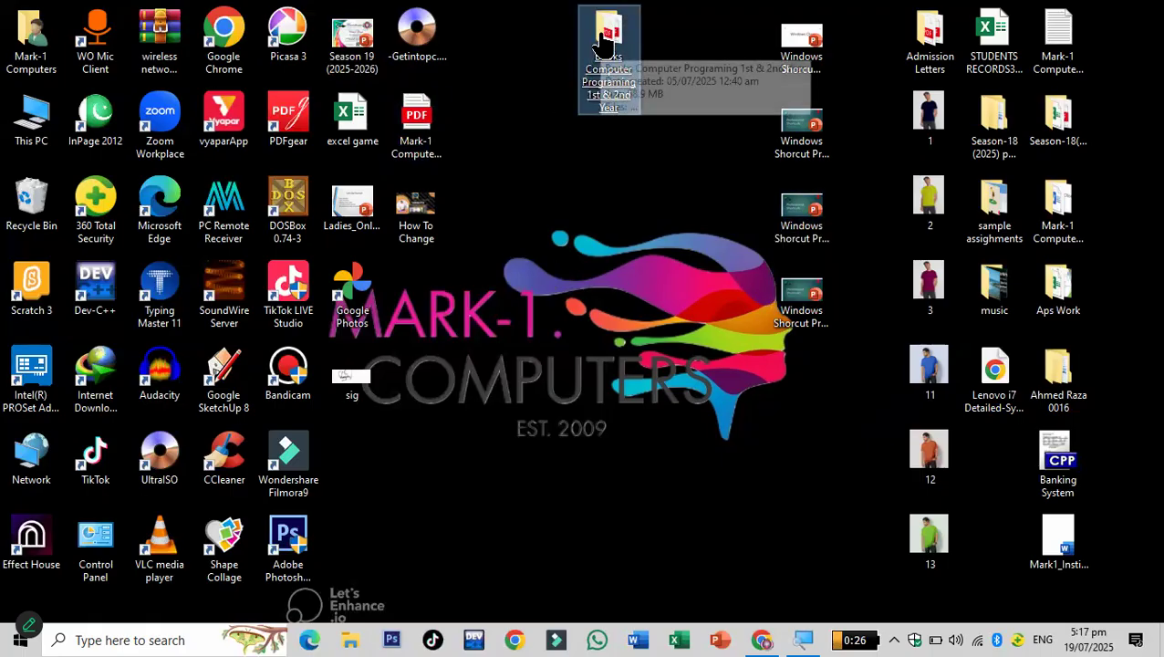
key("Return")
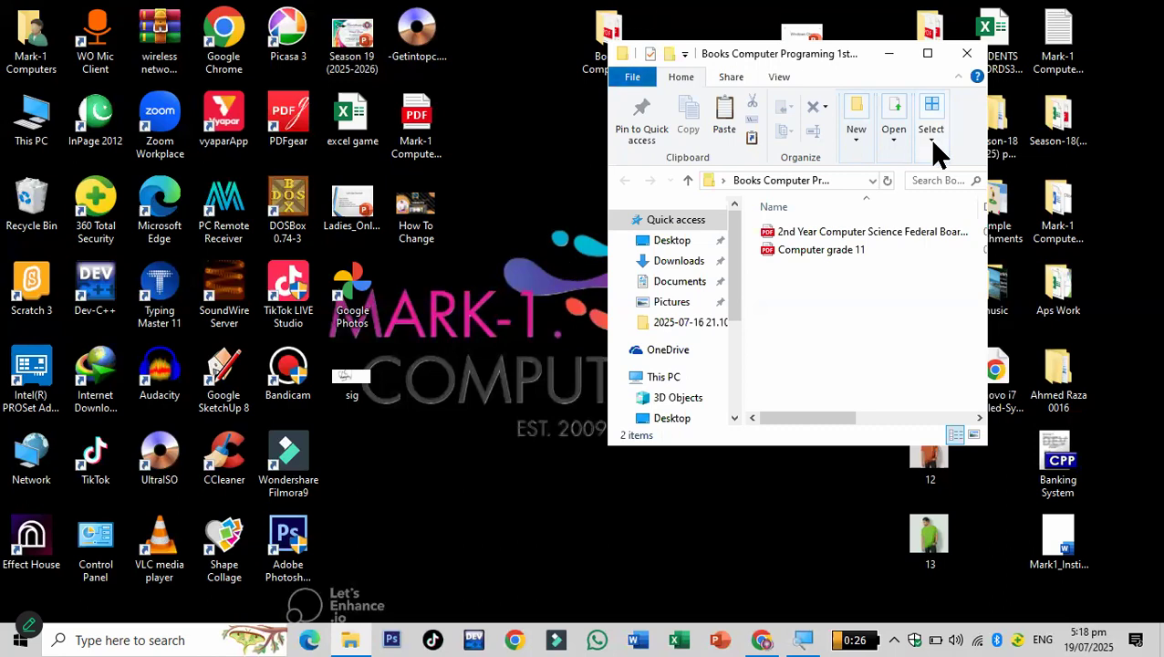
left_click(966, 53)
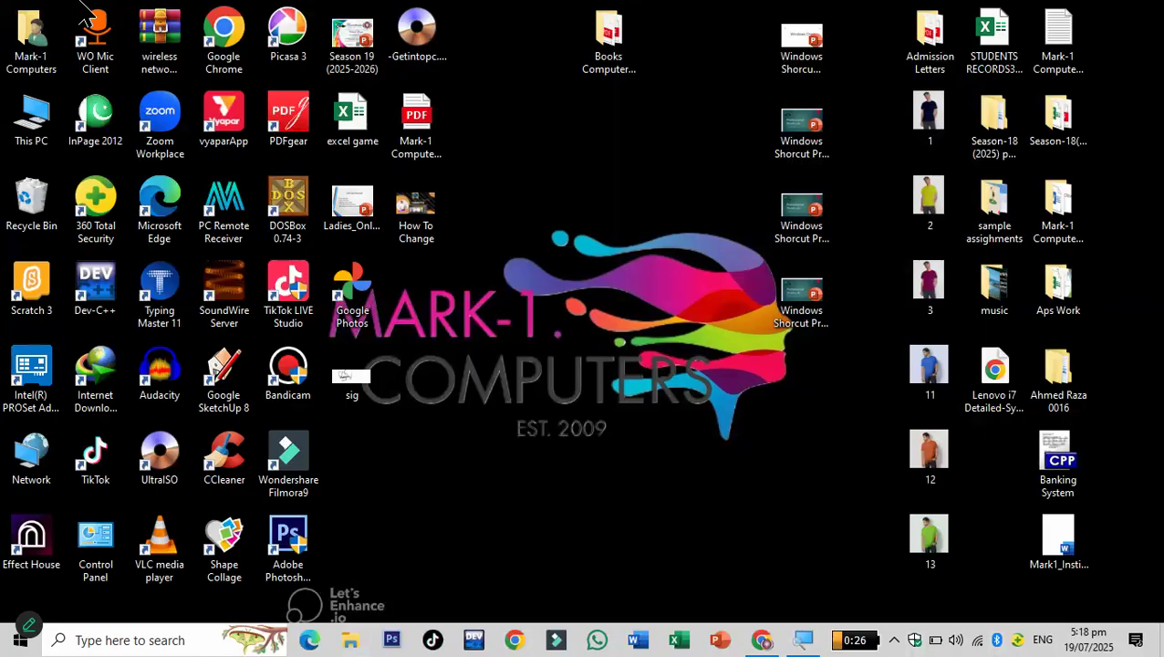
Step: Open the desktop folder named after a person to view its Excel, PowerPoint and Word subfolders
left_click(1055, 374)
key("Return")
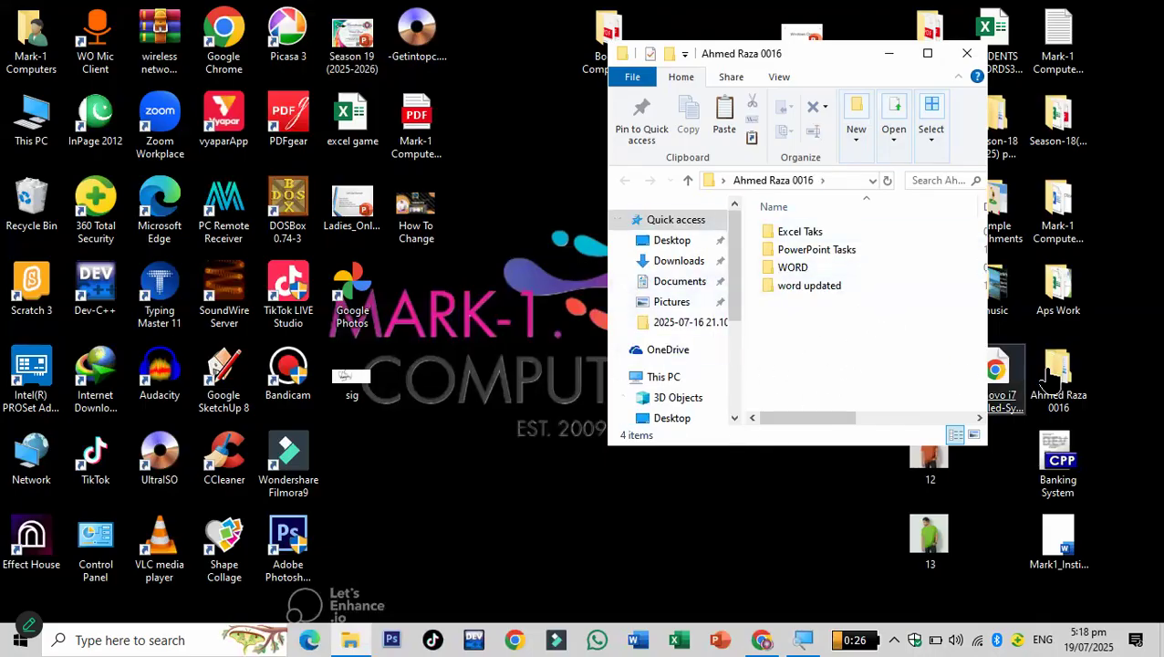
Step: Close the desktop folder named after a person, reopen it to view its subfolders again, and close it
left_click(970, 55)
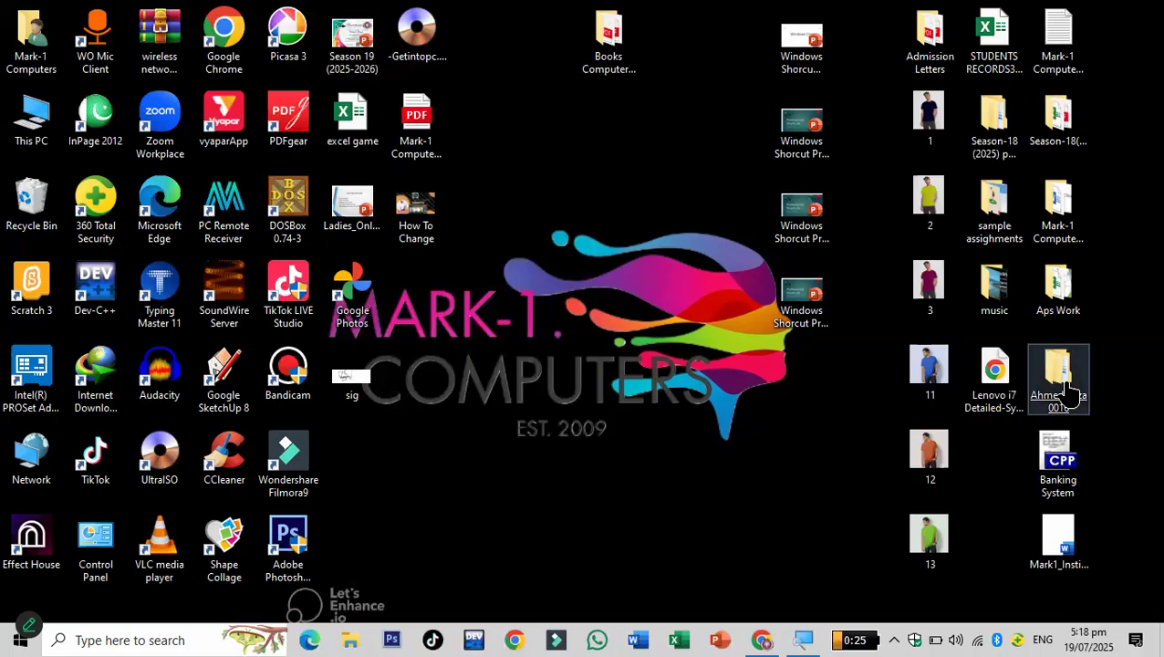
double_click(1069, 393)
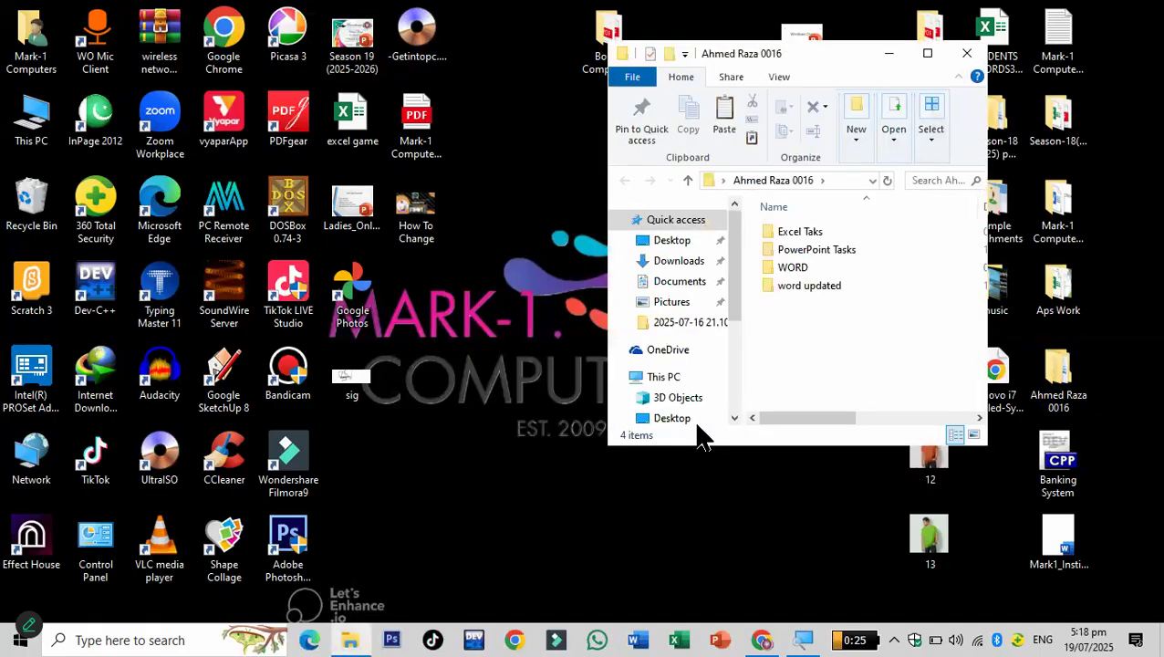
left_click(967, 51)
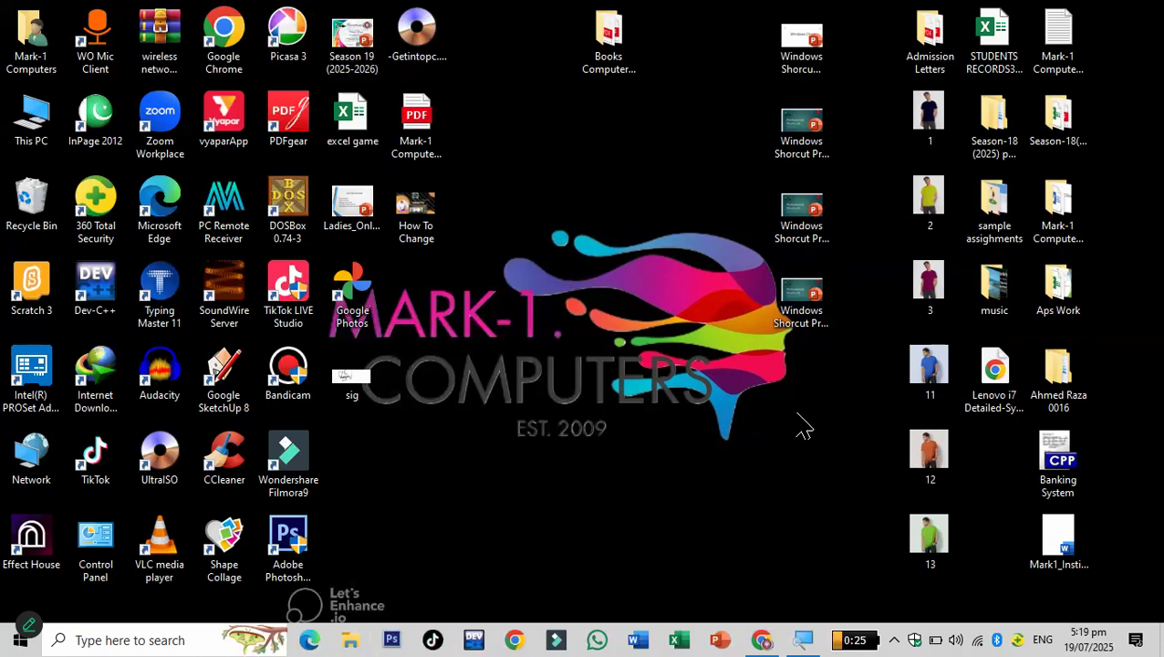
Step: Open picture 11 from the desktop to view the photo, and close it
left_click(928, 368)
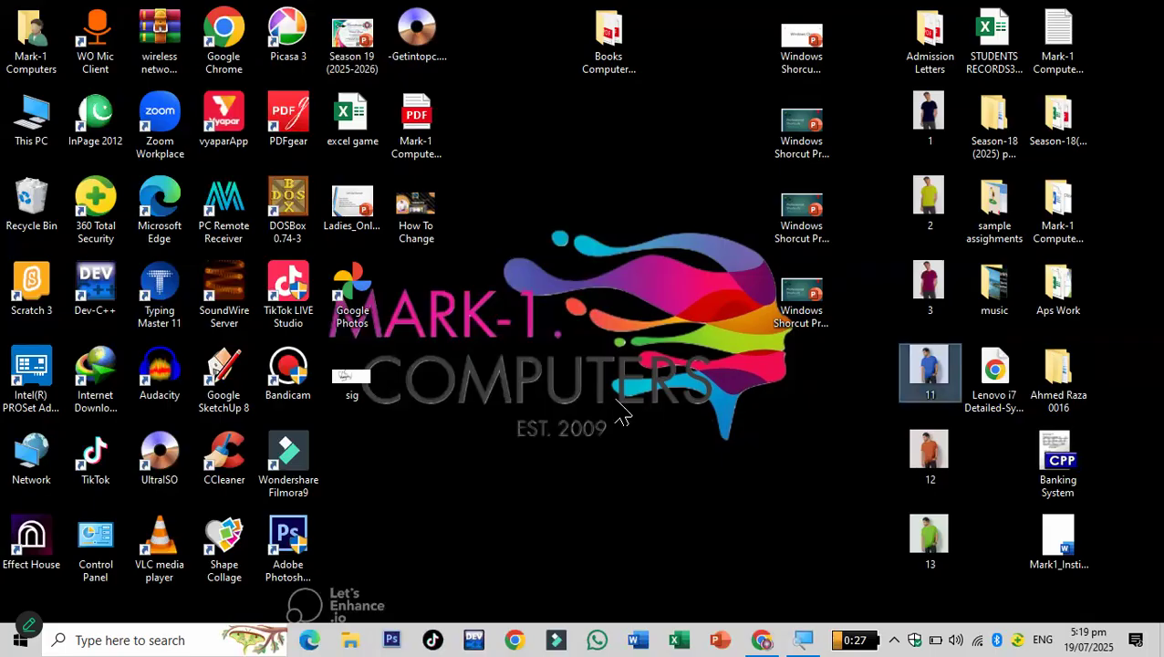
key("Return")
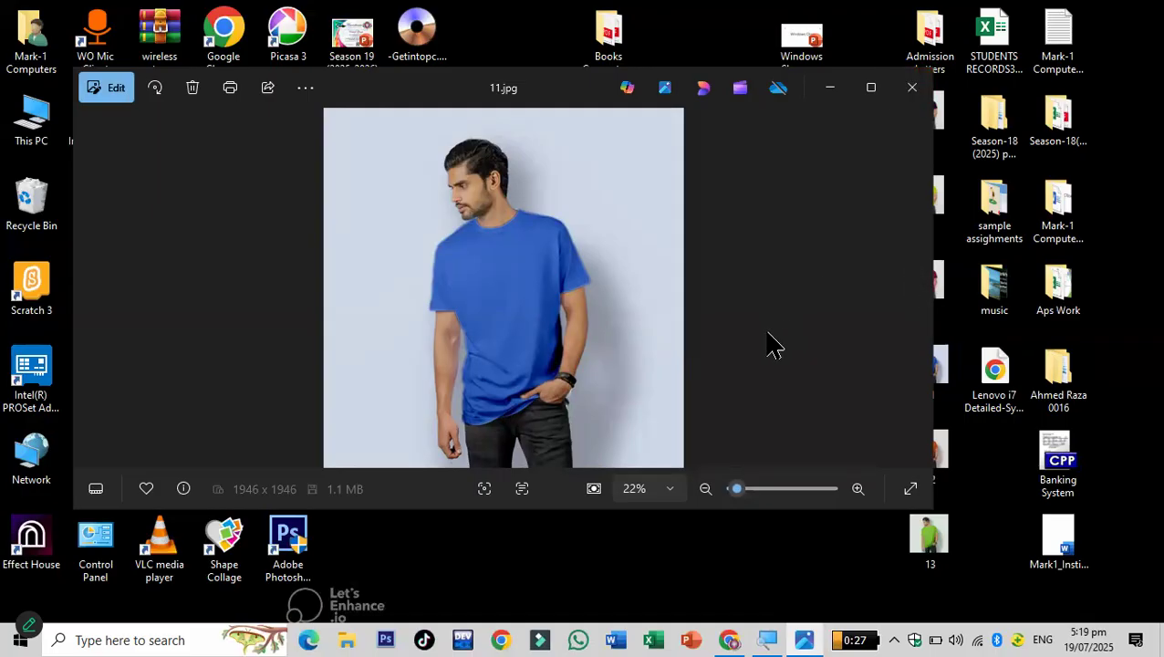
left_click(912, 88)
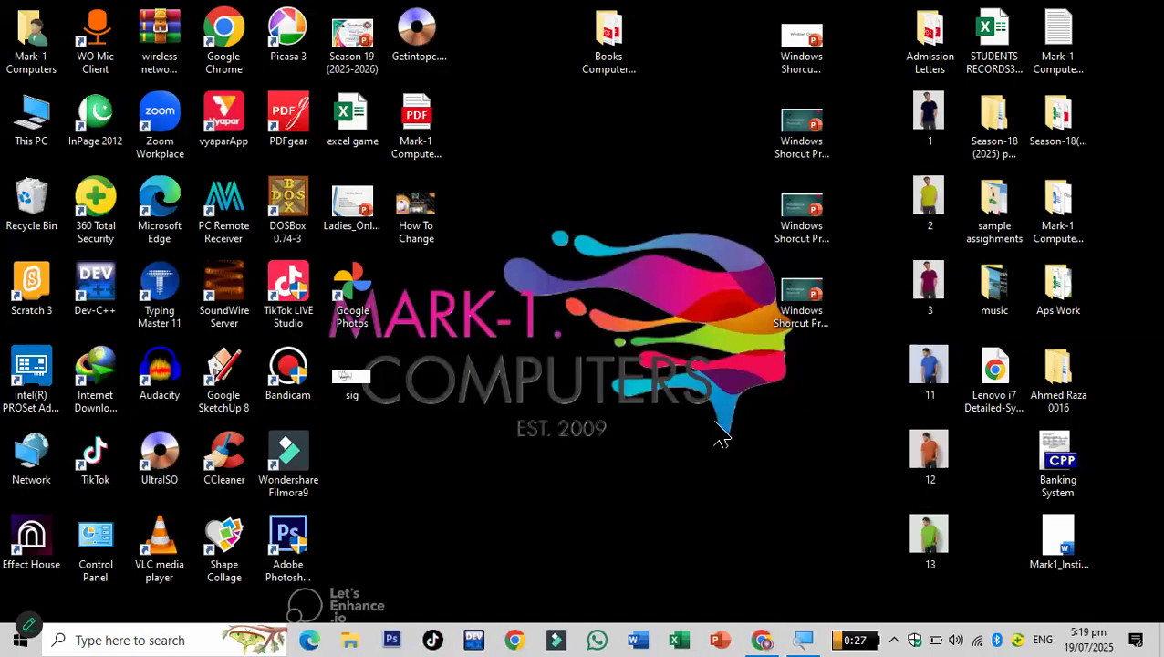
Step: Open the Windows Shorcut Practise Paper (Professional Basic 1) presentation from the desktop to view it, and close it
left_click(825, 144)
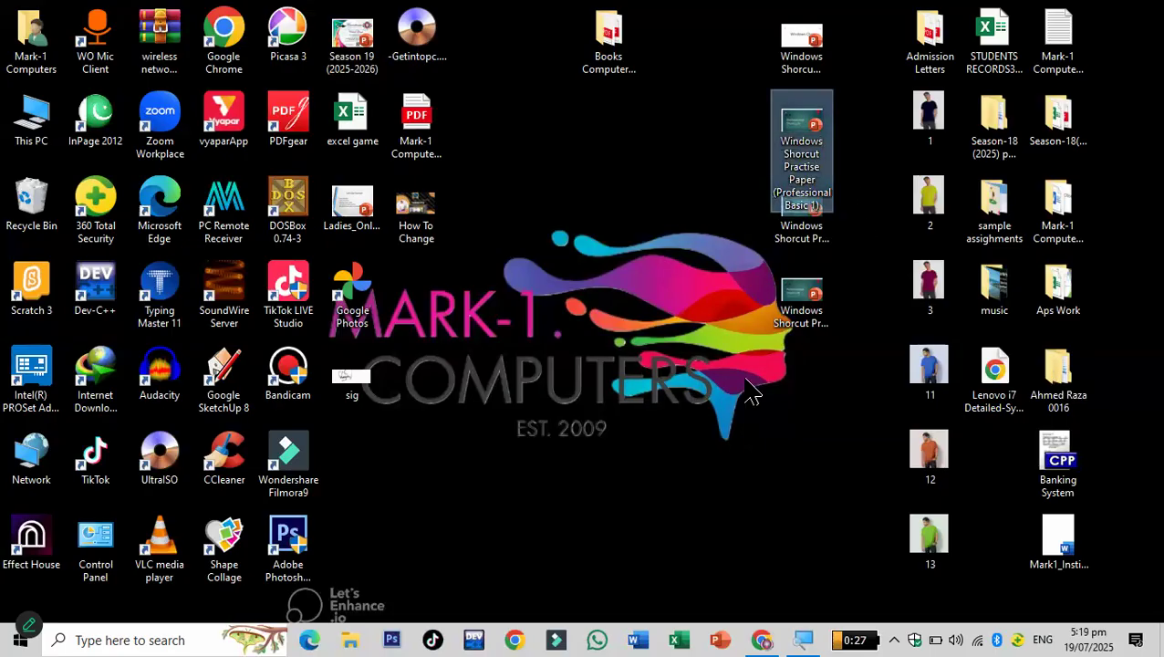
key("Return")
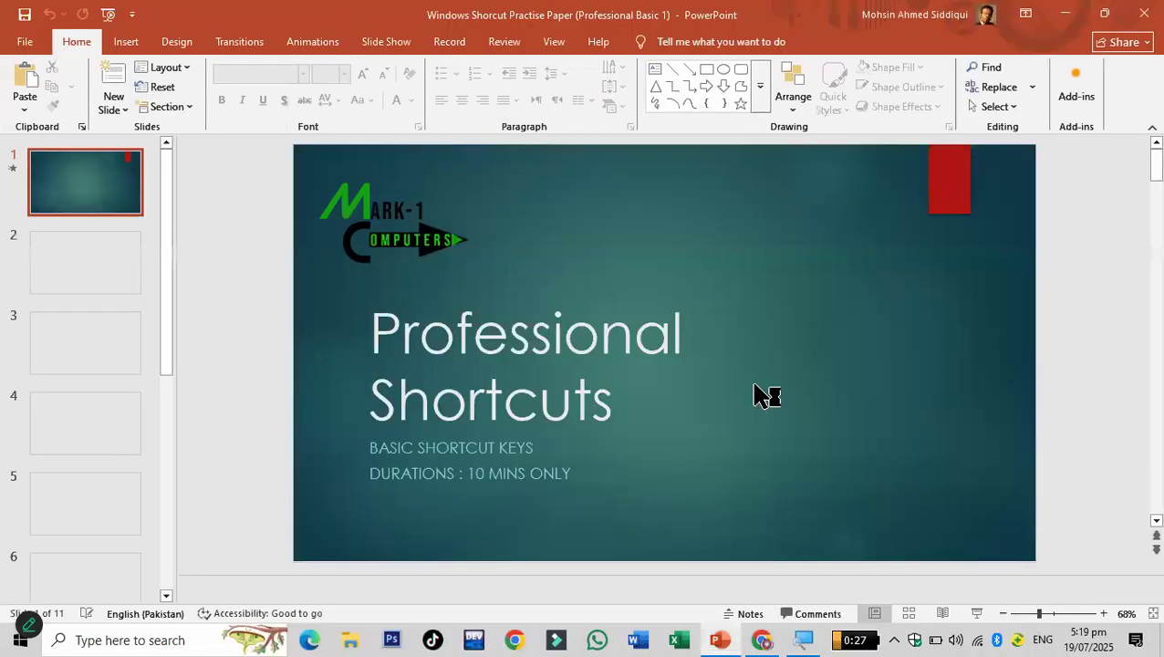
left_click(1146, 13)
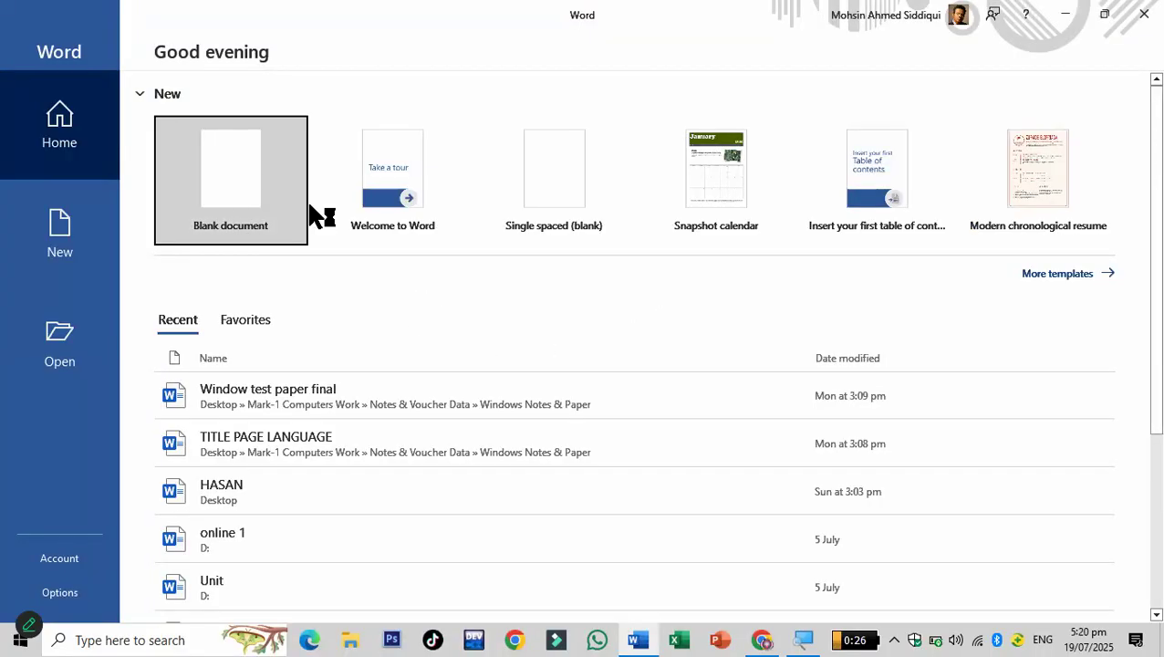
Step: Create a blank document in Word and fill it with sample text using =rand()
left_click(246, 167)
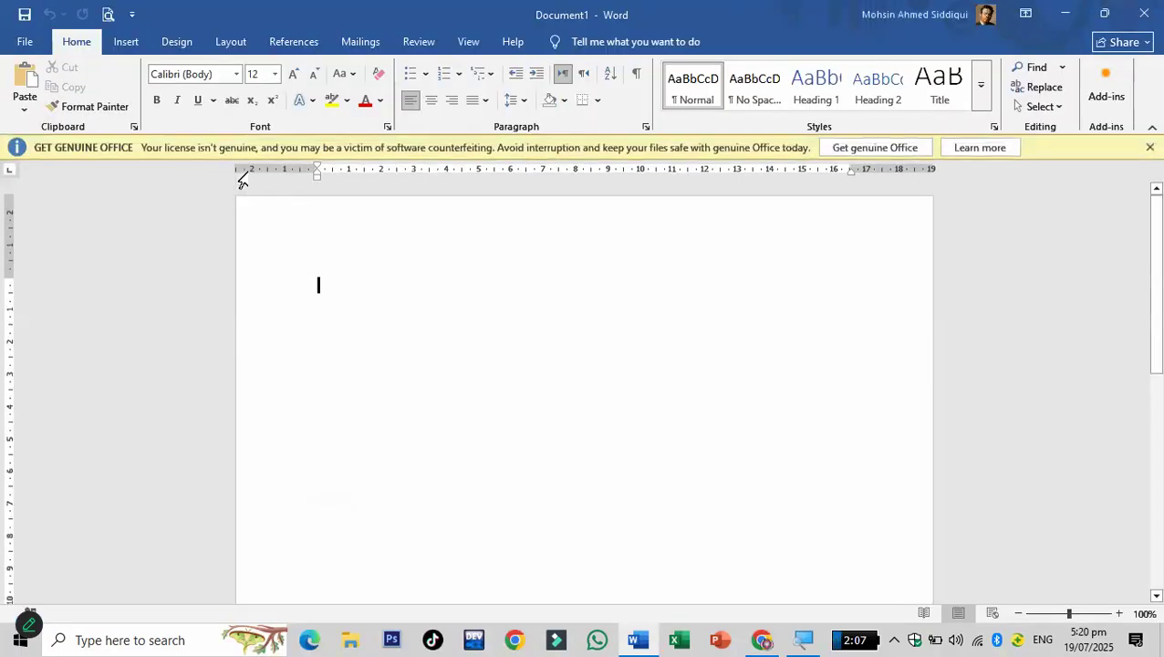
type("=")
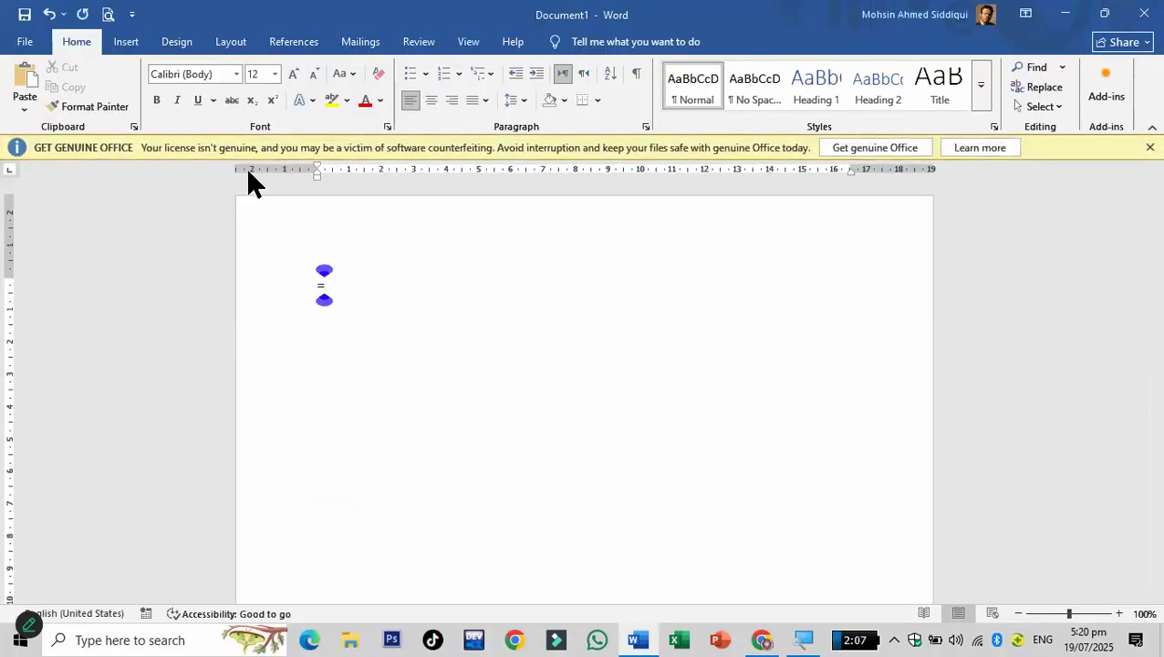
type("rand()")
key("Return")
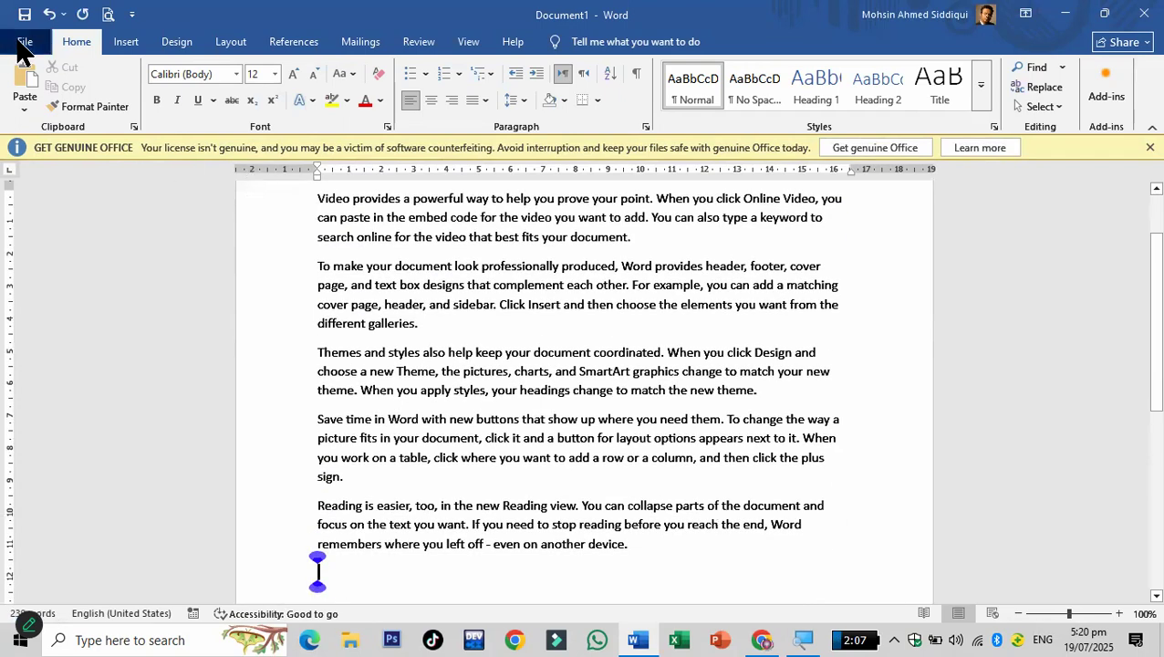
Step: Save the Word document to the Desktop under the name test and close it
left_click(23, 41)
left_click(55, 272)
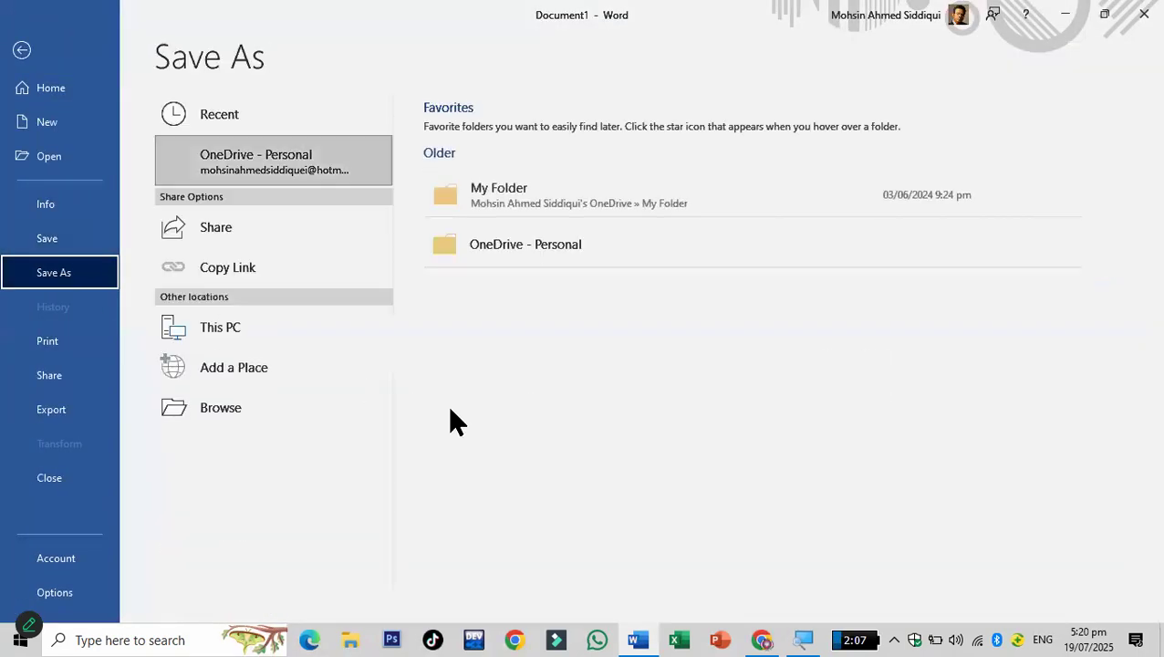
left_click(238, 408)
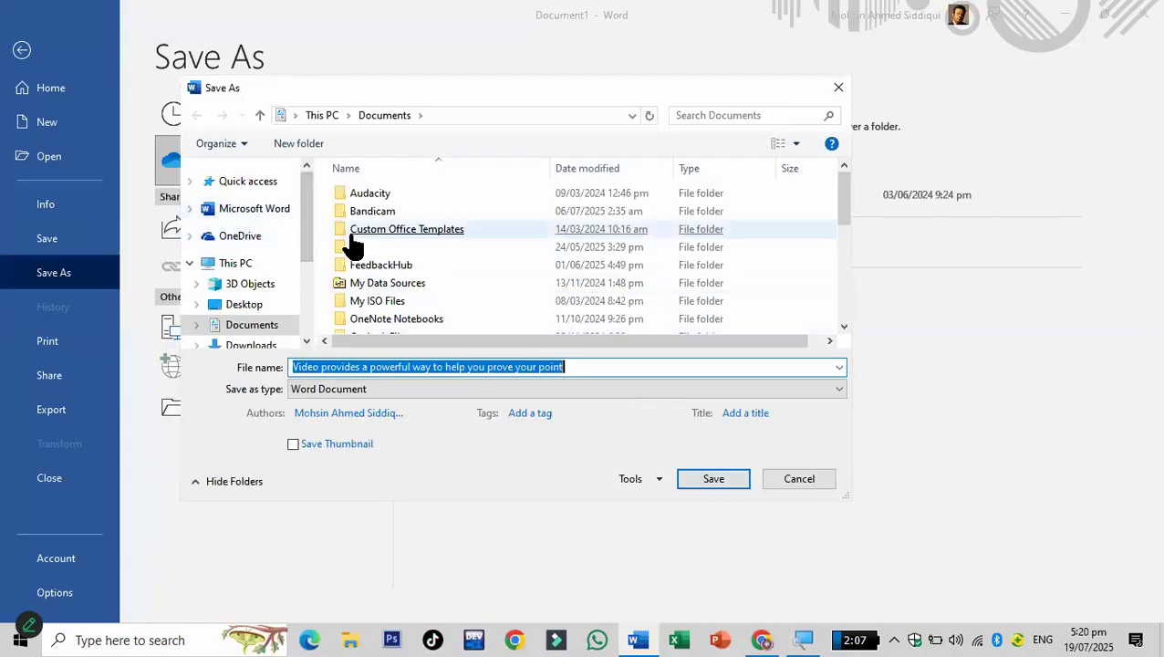
left_click_drag(306, 221, 310, 206)
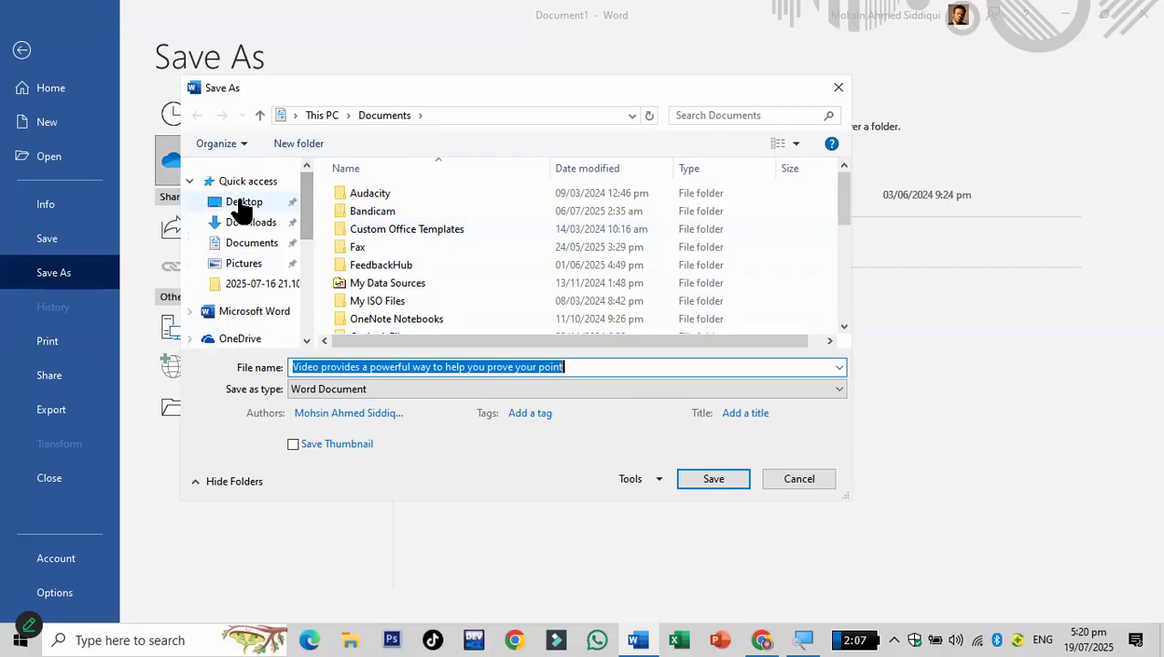
left_click(239, 203)
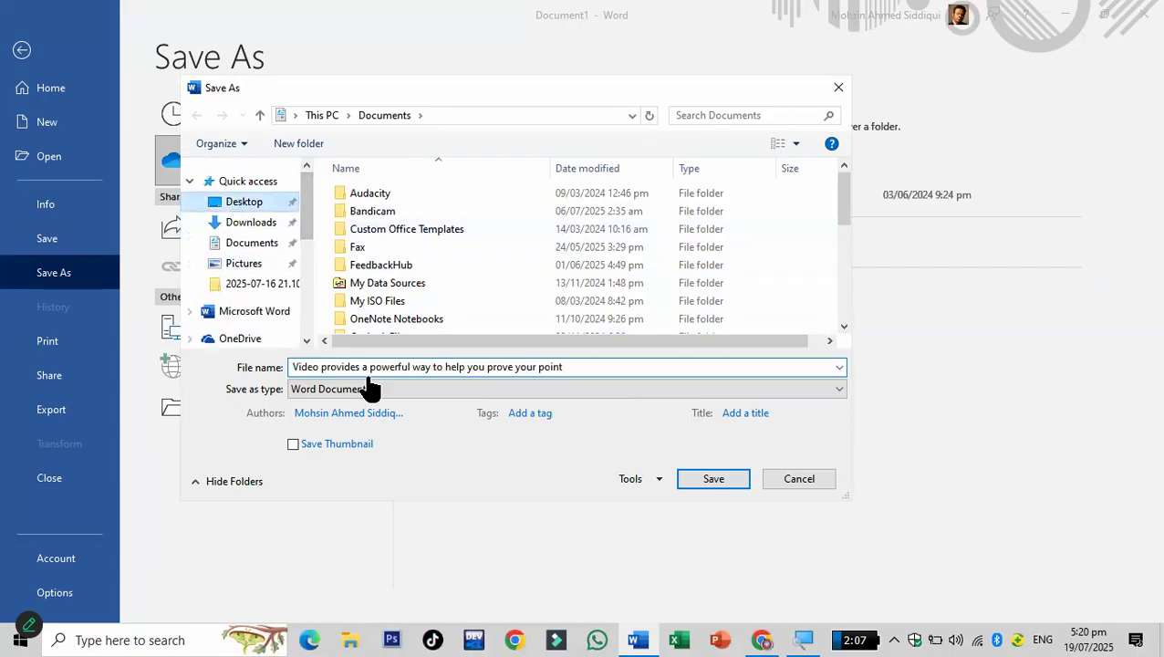
left_click(600, 369)
type("test")
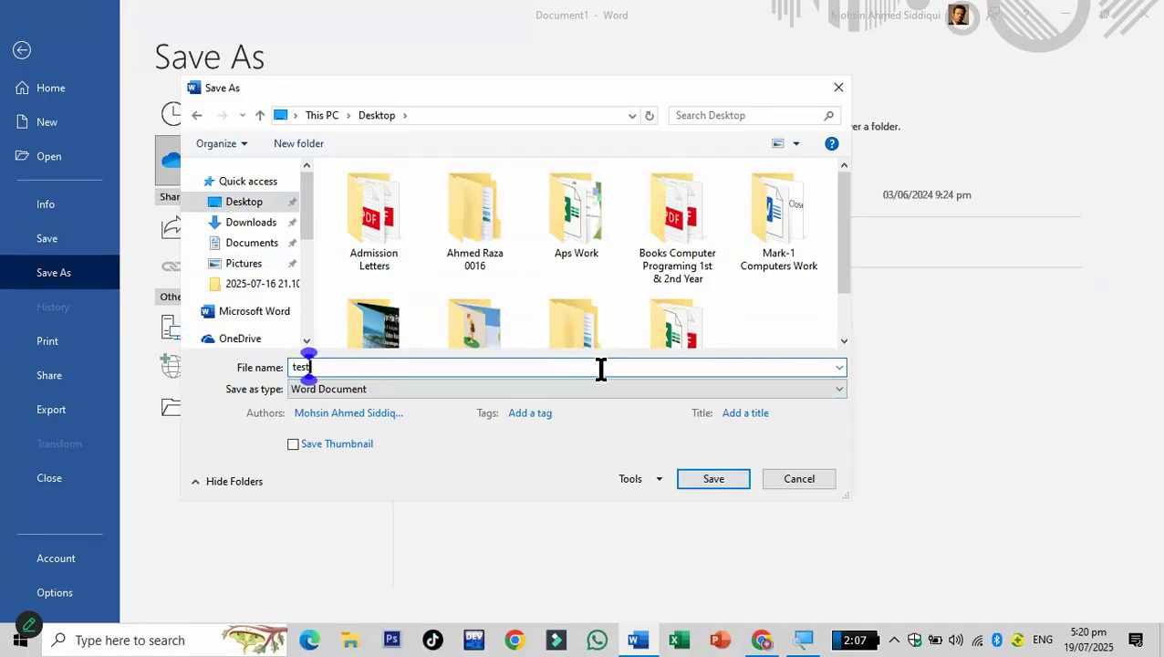
left_click(716, 478)
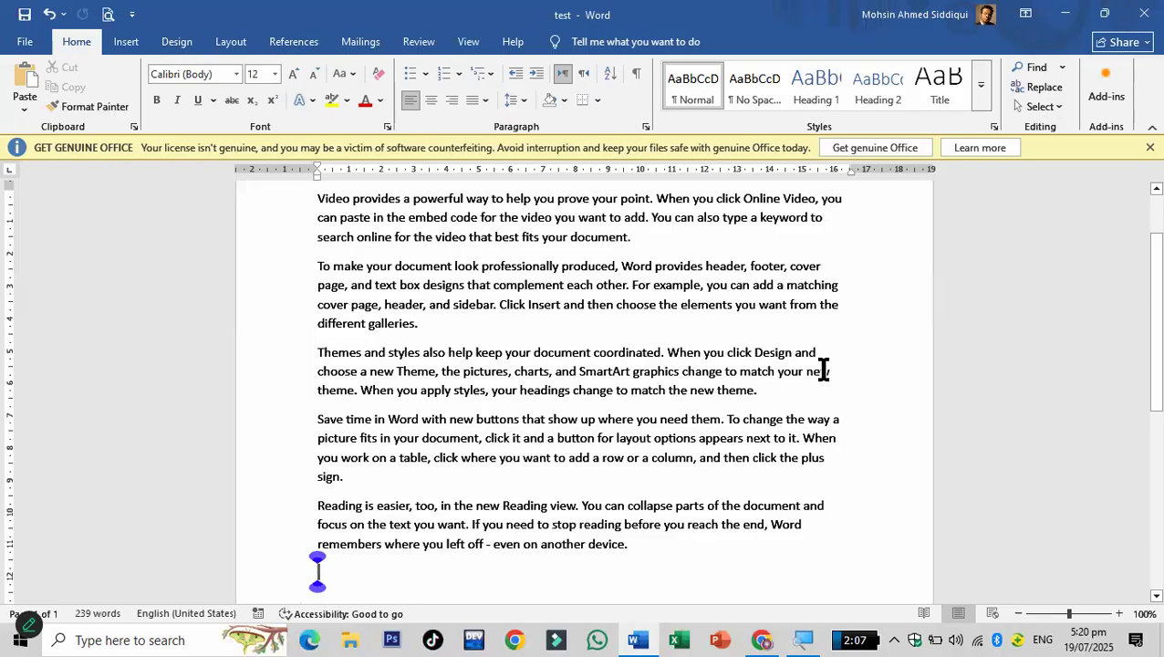
left_click(1144, 20)
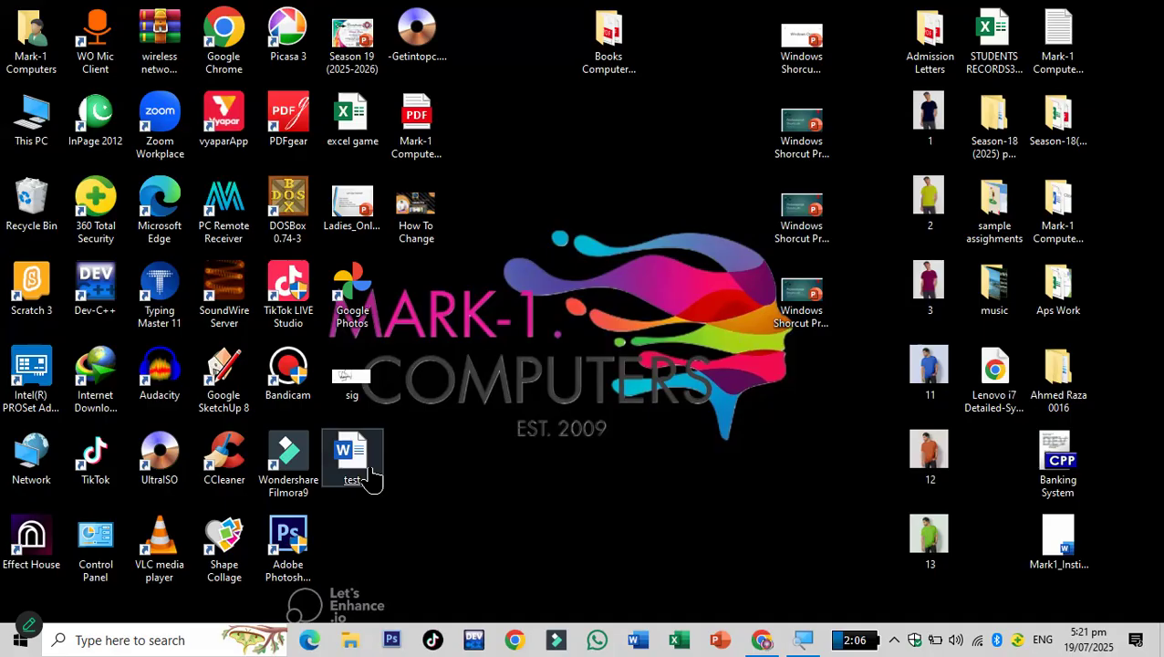
left_click(291, 548)
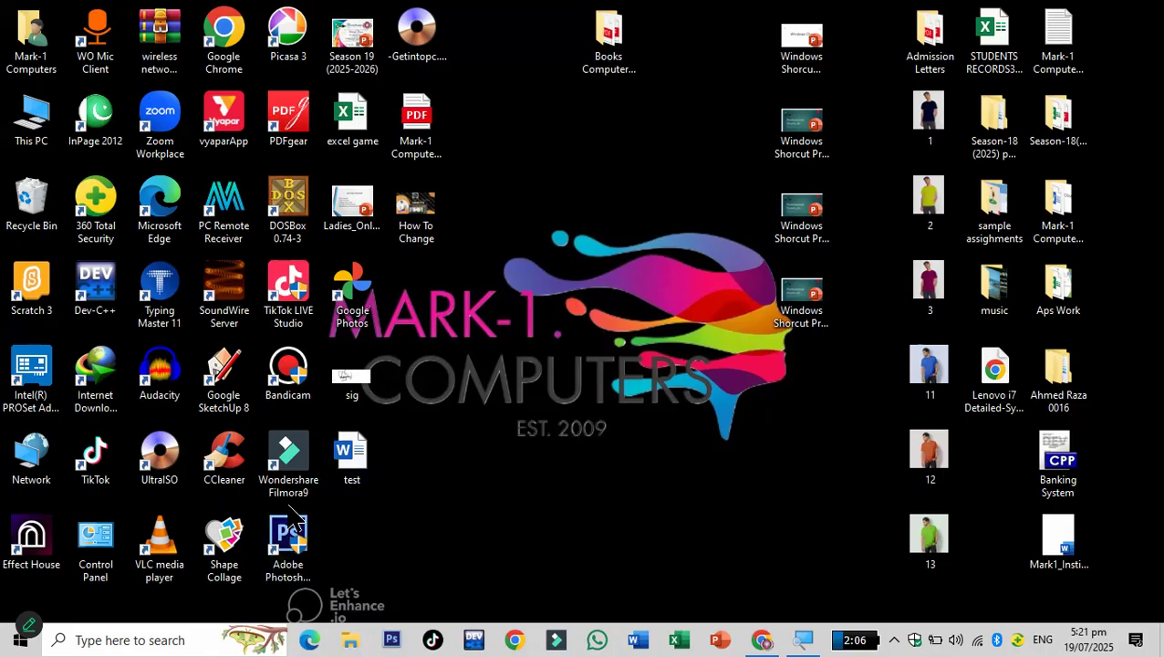
left_click(375, 471)
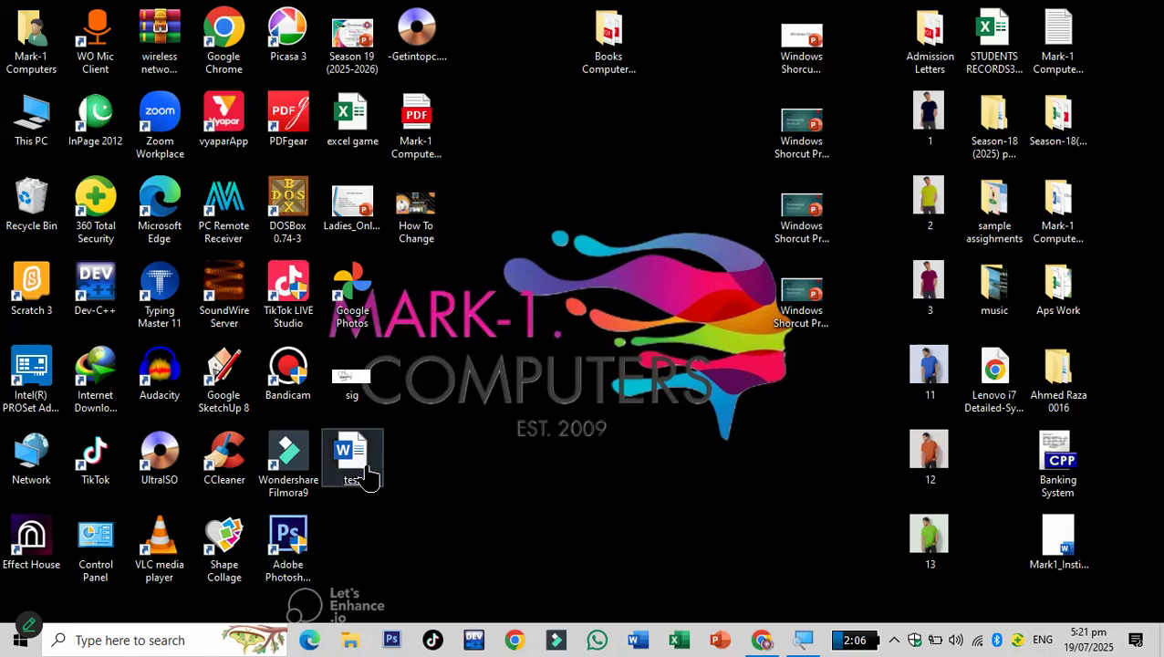
left_click(497, 536)
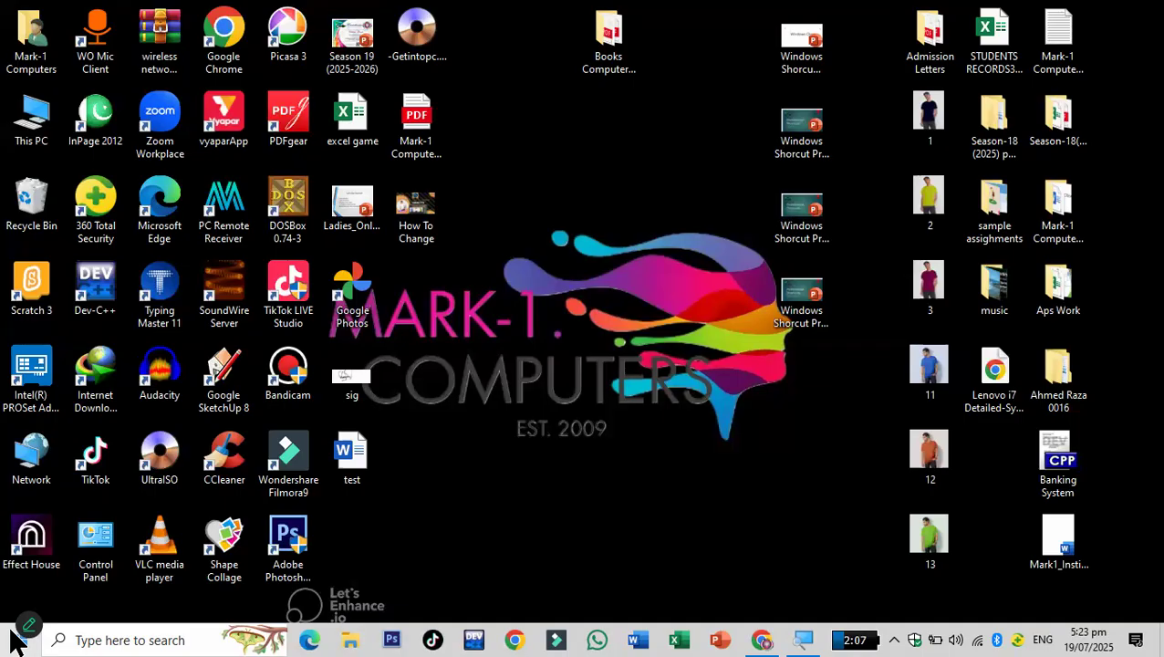
Step: Open the Start menu to view its app list and tiles, and close it
left_click(17, 641)
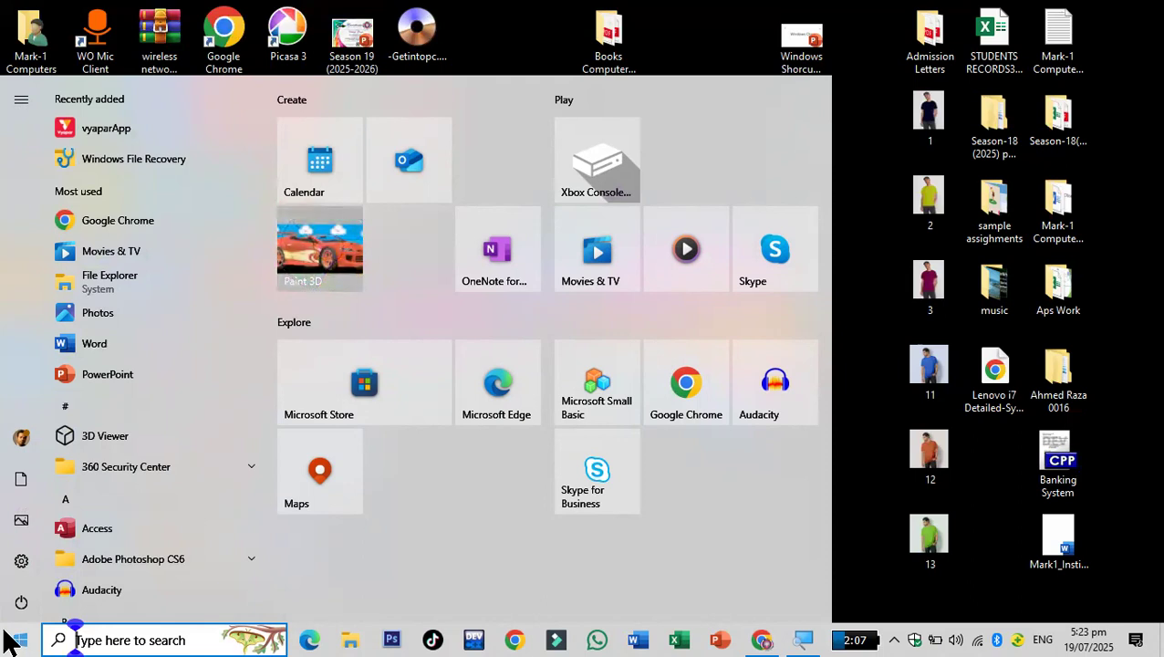
left_click(13, 640)
left_click(13, 640)
left_click(857, 472)
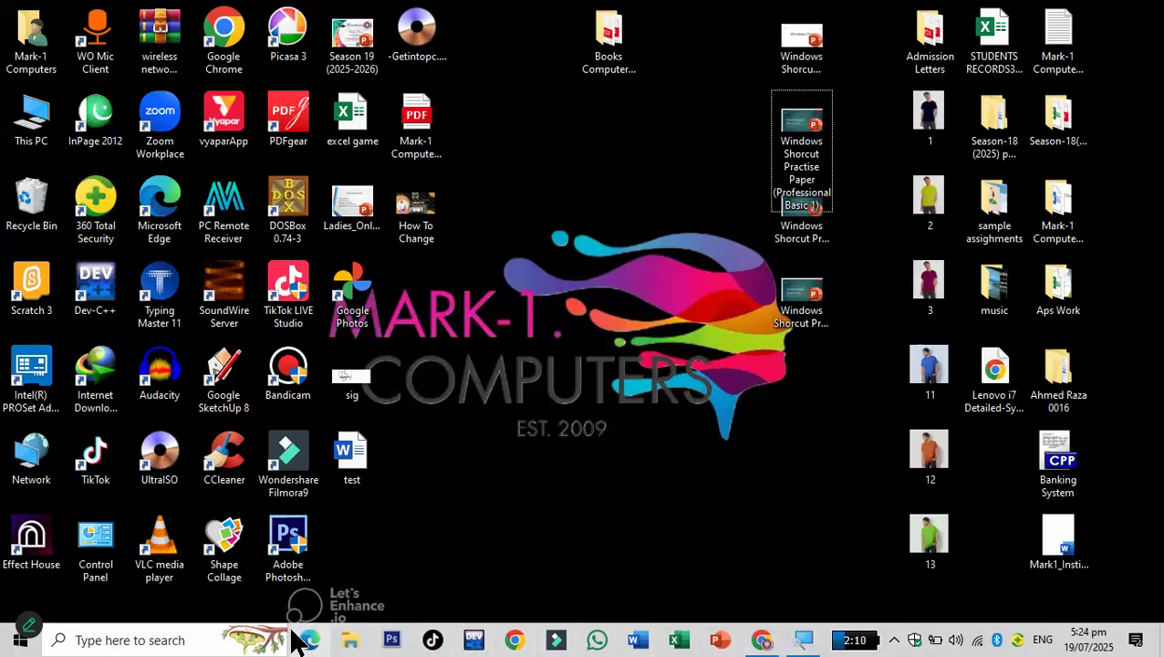
Step: Bring up the running Magnifier and close it, and also close the open Chrome window
left_click(815, 642)
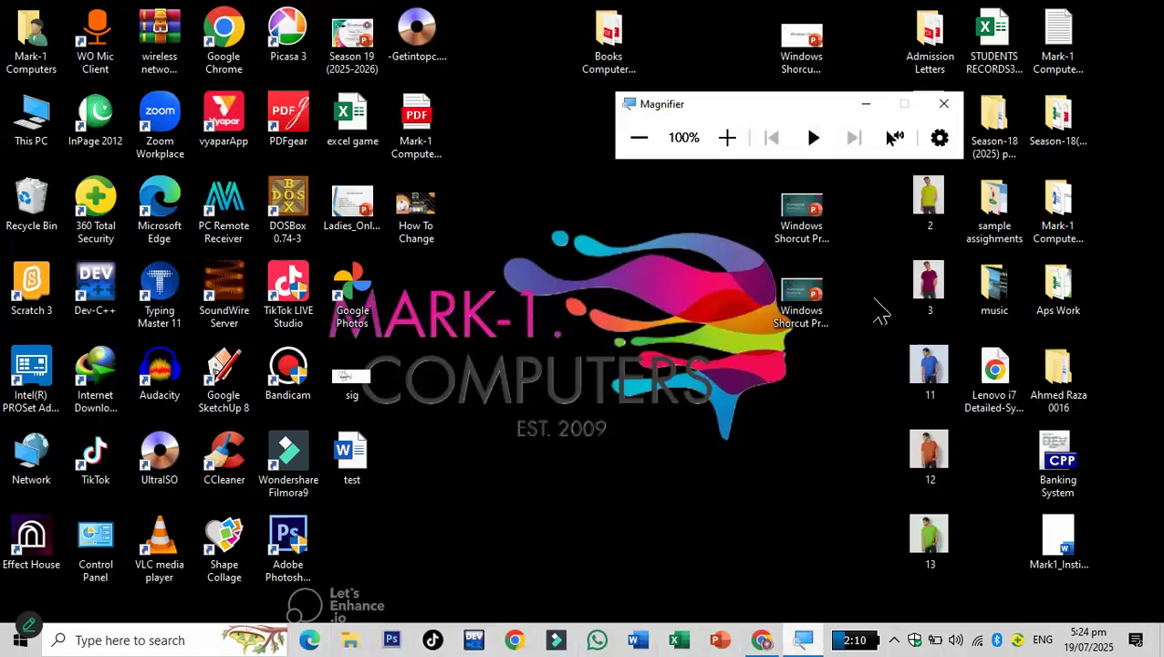
left_click(940, 104)
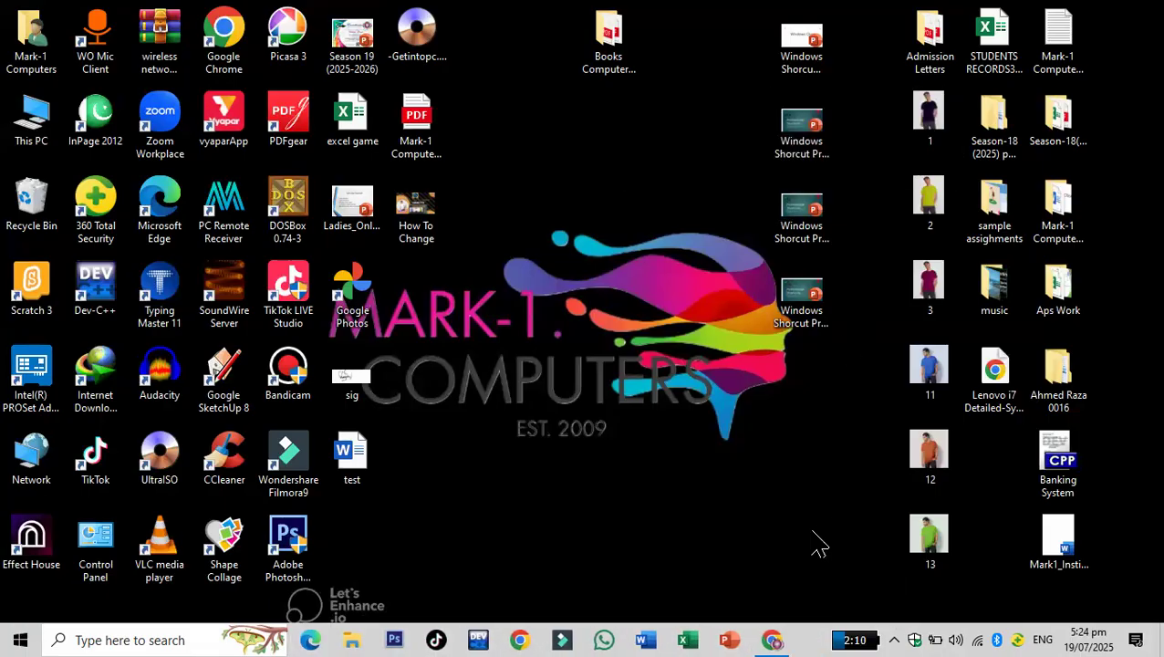
left_click(772, 638)
left_click(1138, 4)
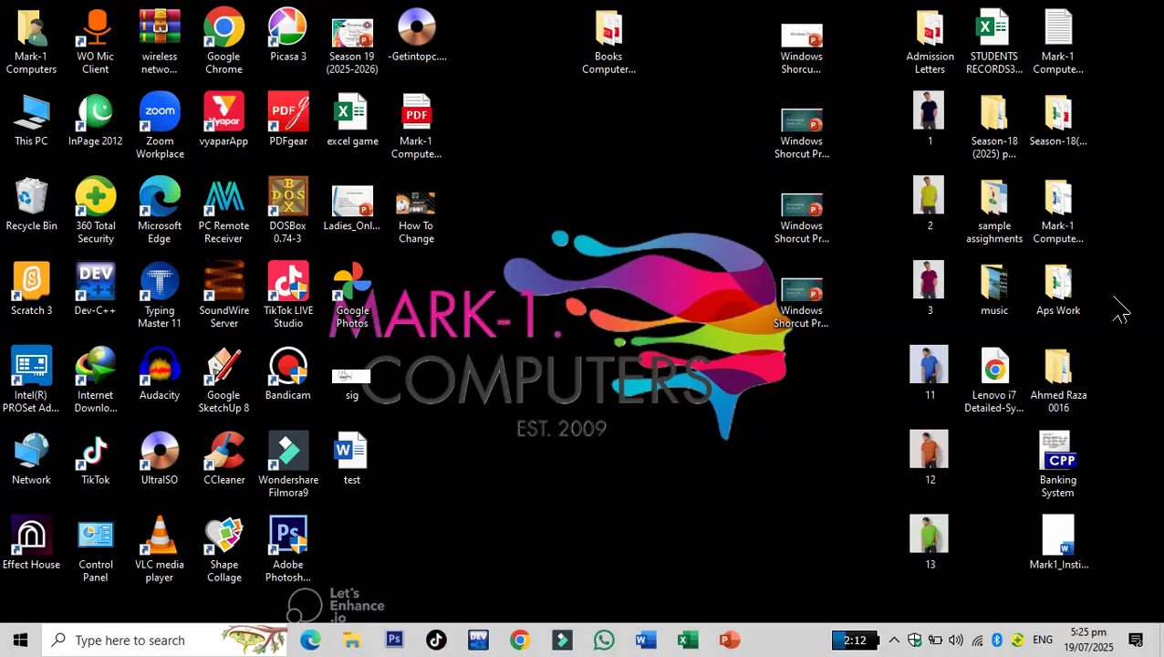
Step: Open the Mark-1 Computers Work folder from the desktop, maximize its window and go into the Notes & Voucher Data subfolder
left_click(1059, 208)
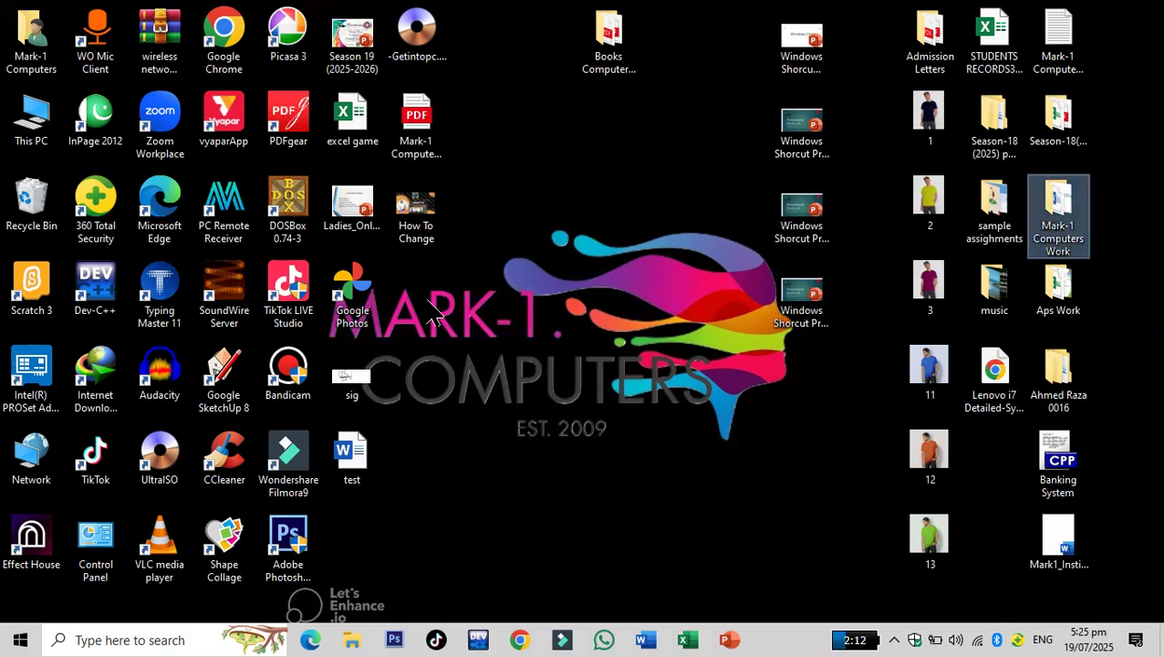
double_click(1058, 208)
left_click(821, 357)
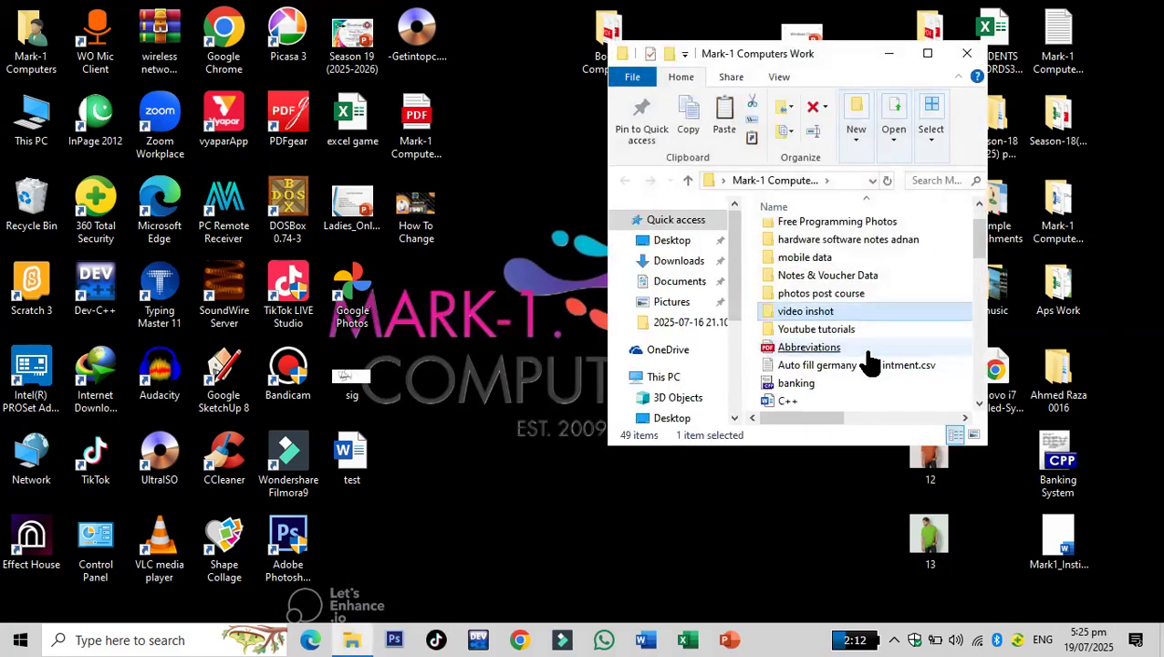
left_click(928, 53)
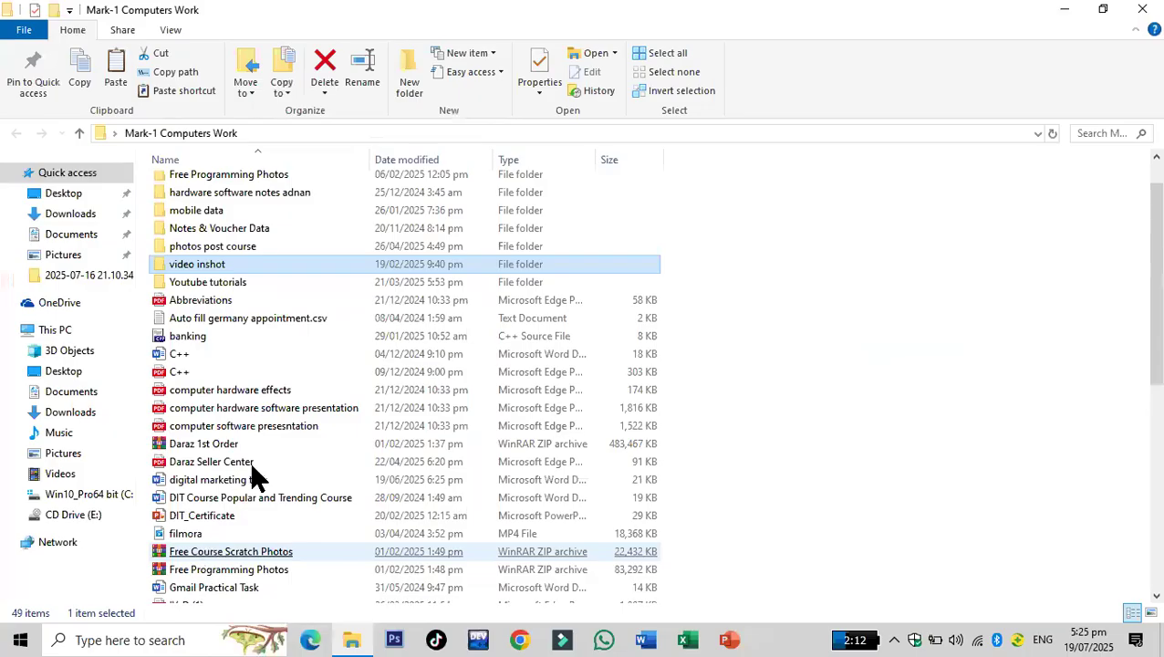
left_click(223, 315)
left_click(230, 214)
double_click(236, 229)
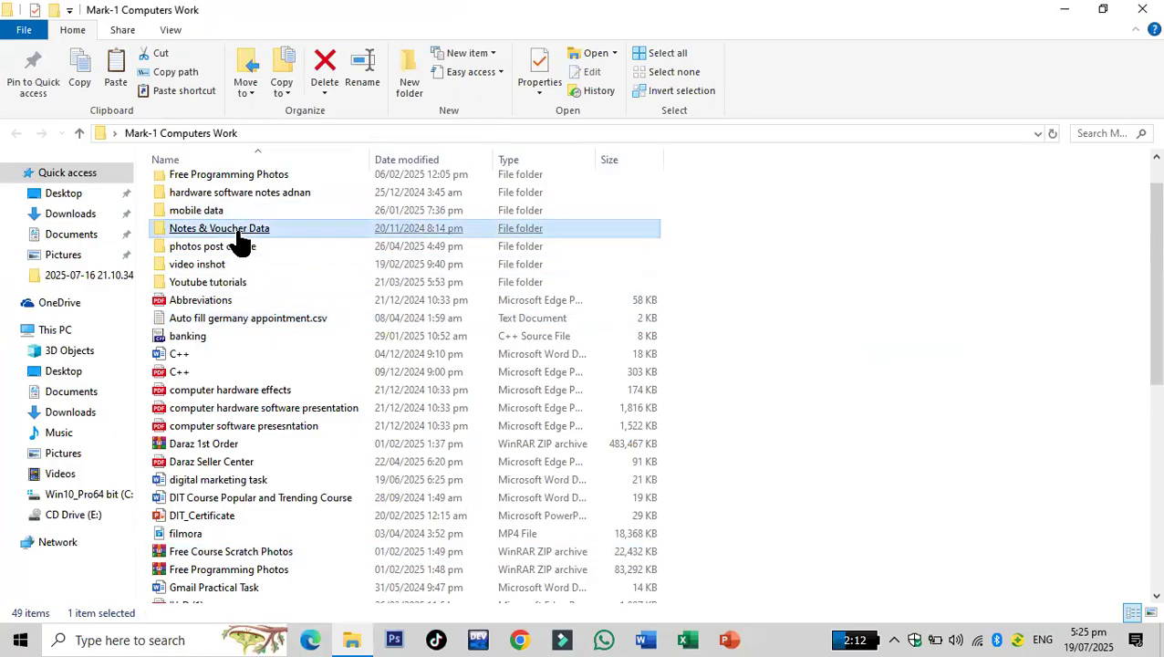
Step: Open the WINDOWS notes new updated 2022 PDF from the Windows Notes & Paper subfolder and close the folder window
left_click(270, 366)
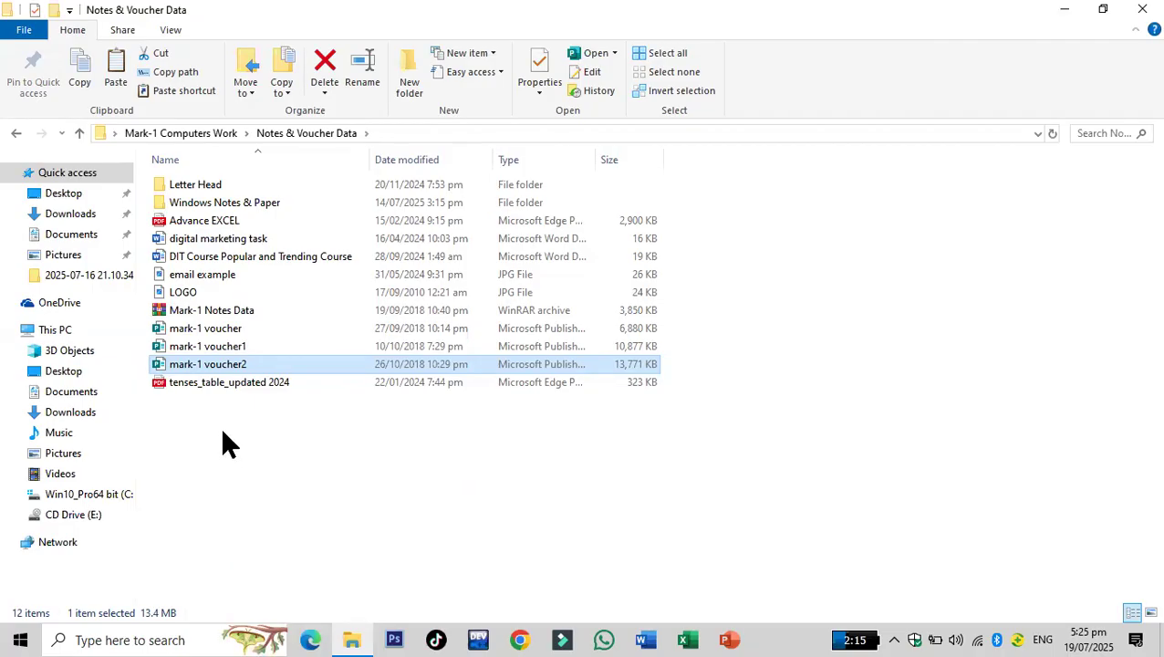
double_click(233, 204)
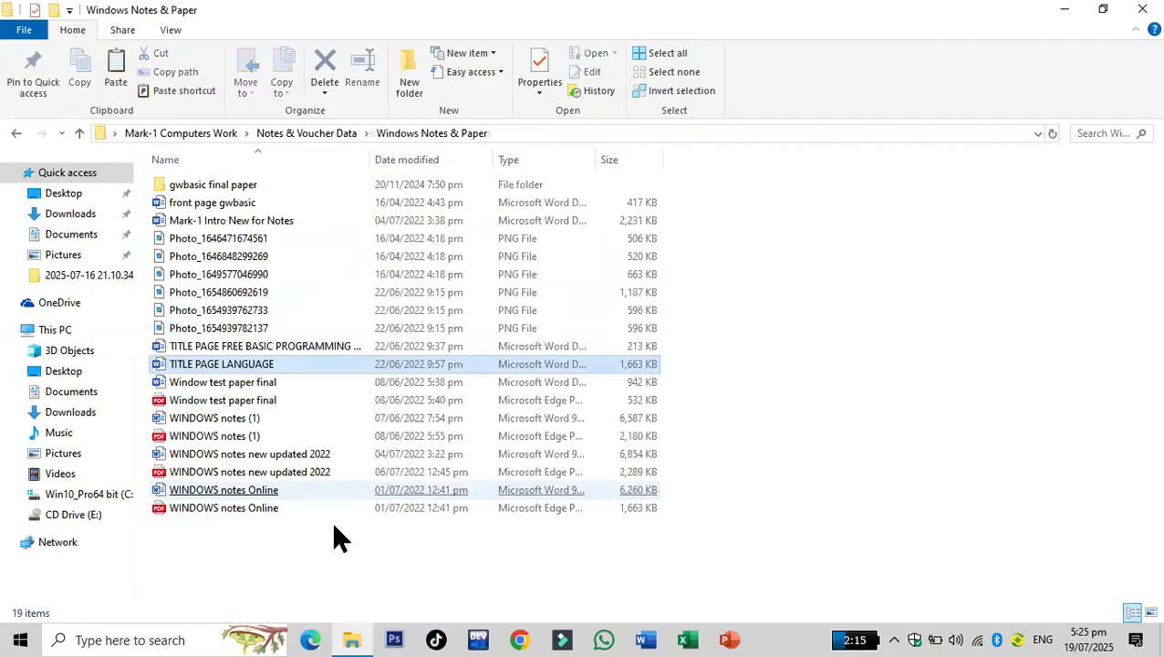
left_click(278, 473)
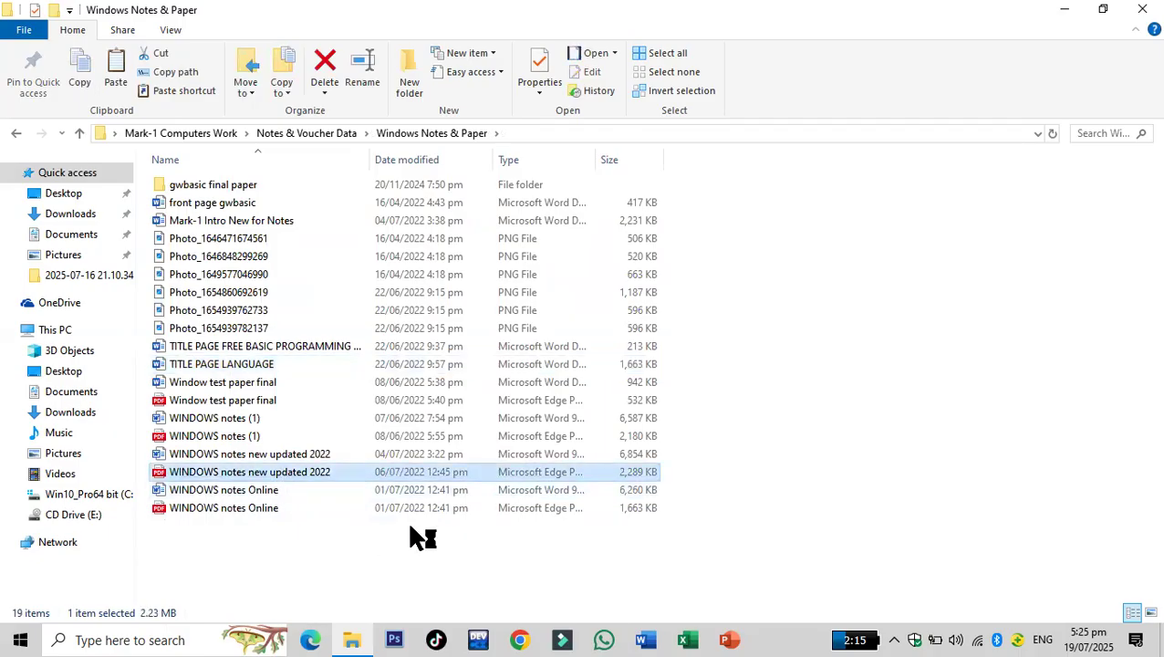
left_click(1142, 11)
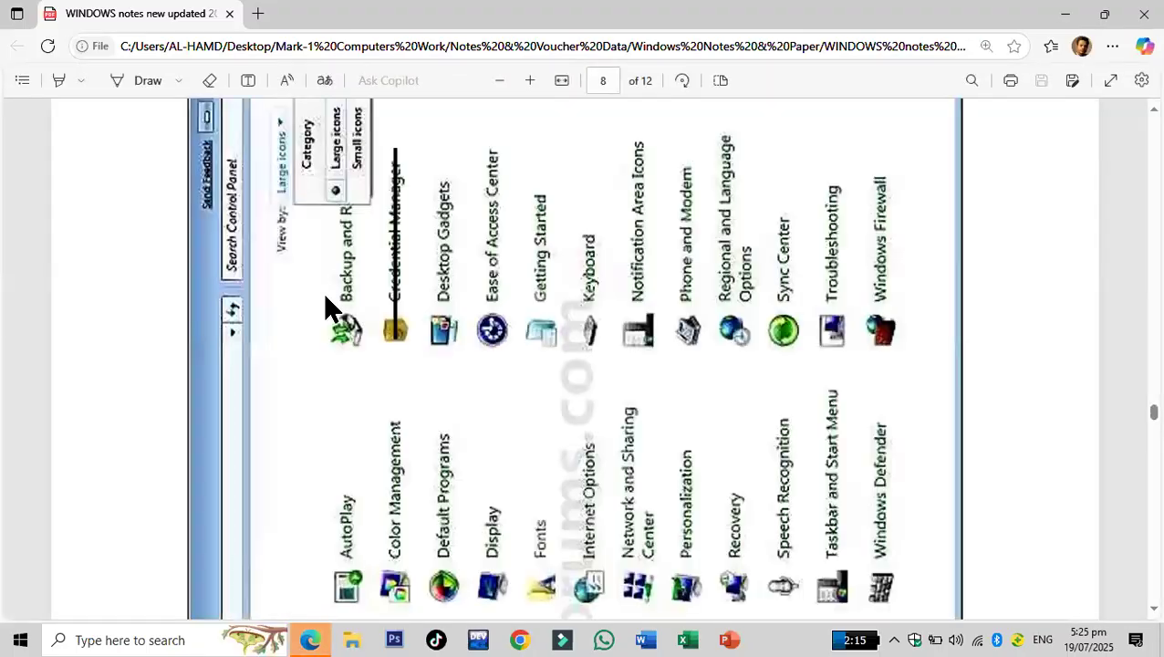
Step: Go back through the Windows notes PDF to its cover, and on to the desktop diagram on page 2
scroll(576, 372, "up", 10)
scroll(577, 372, "down", 3)
scroll(576, 365, "up", 15)
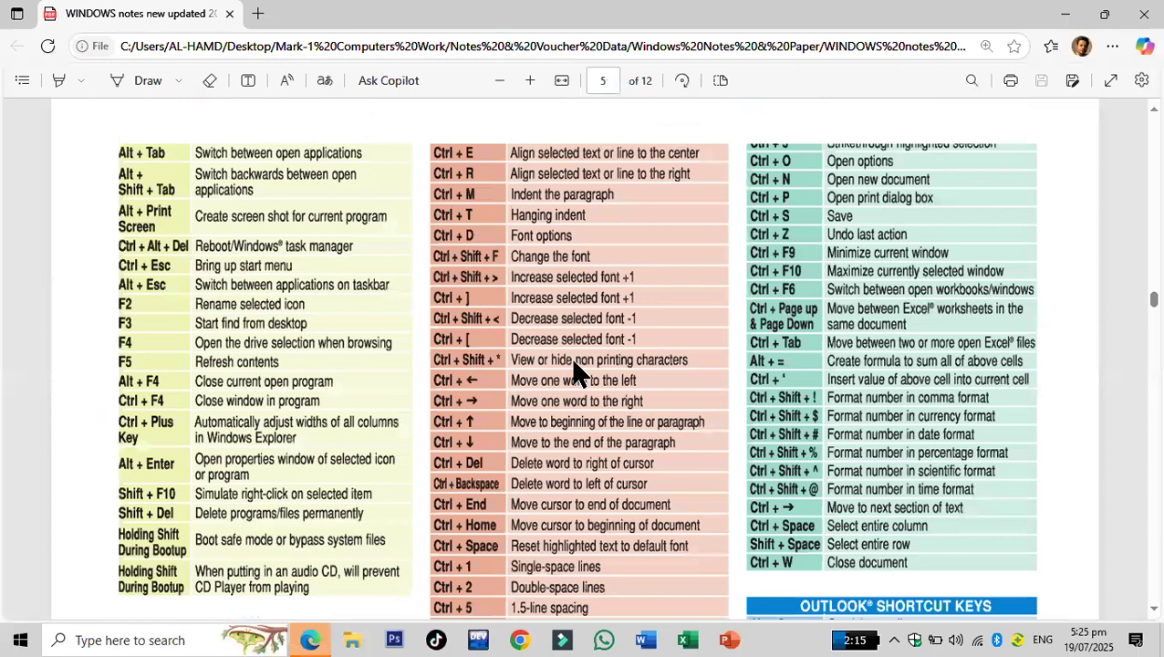
scroll(574, 362, "up", 20)
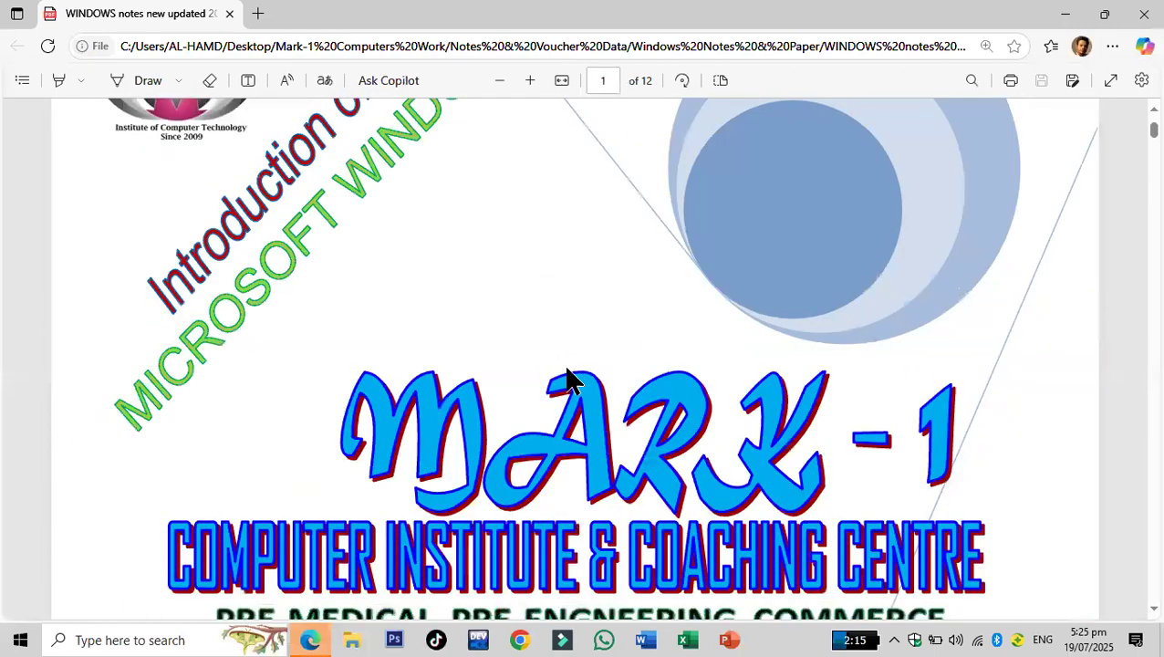
scroll(566, 376, "down", 15)
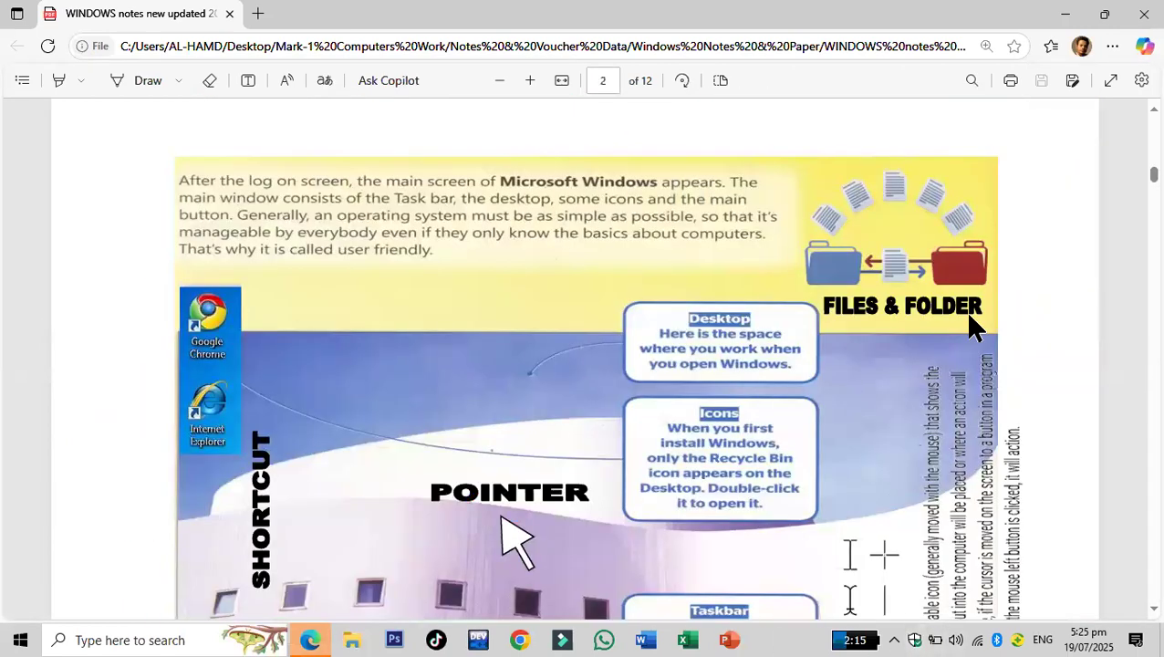
Step: Examine the labelled desktop diagram on page 2 at a smaller zoom, including the icons, taskbar, Windows button, pin bar and startup icons
left_click(500, 80)
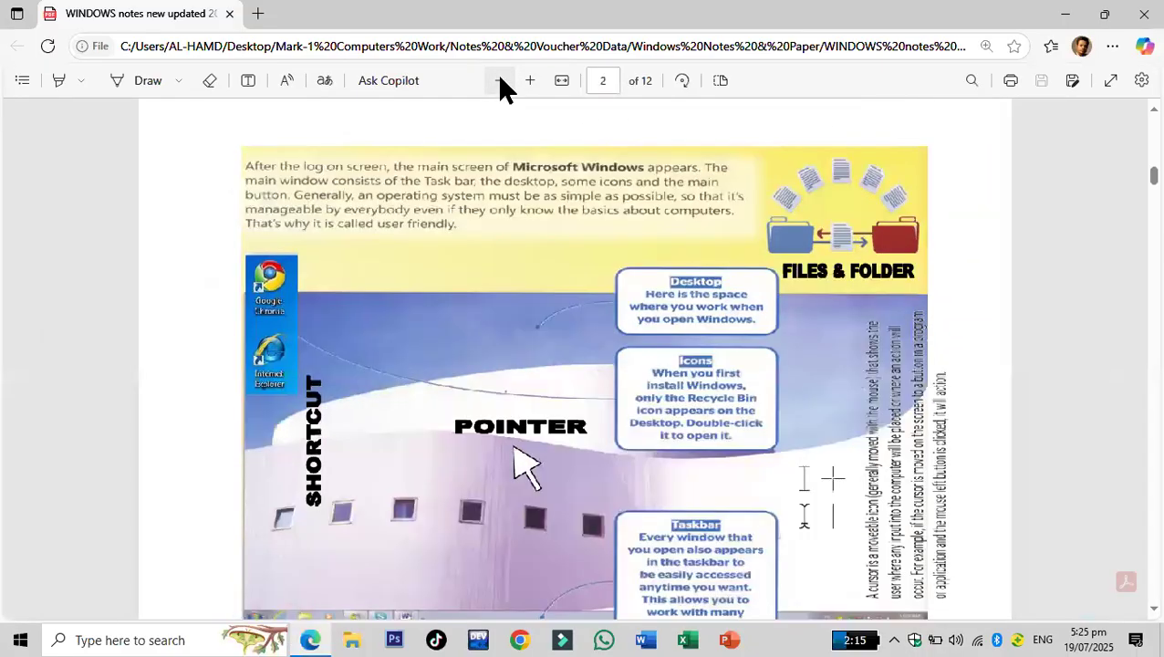
left_click(499, 81)
left_click(500, 80)
left_click(499, 80)
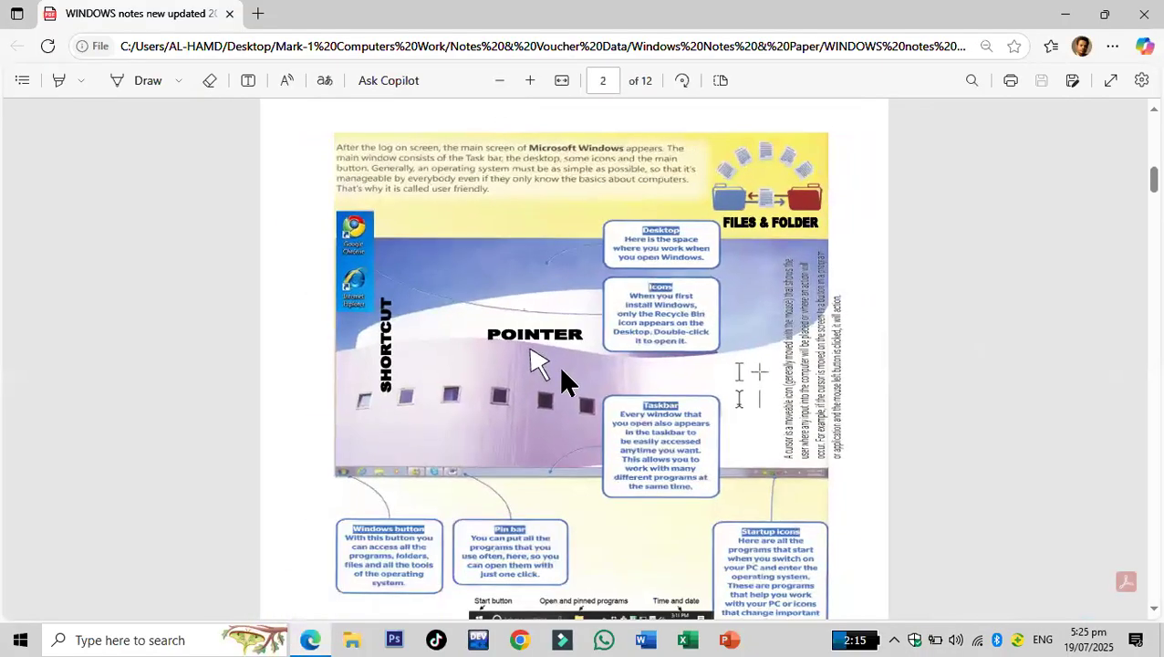
scroll(560, 371, "up", 2)
scroll(560, 371, "down", 2)
scroll(561, 374, "down", 2)
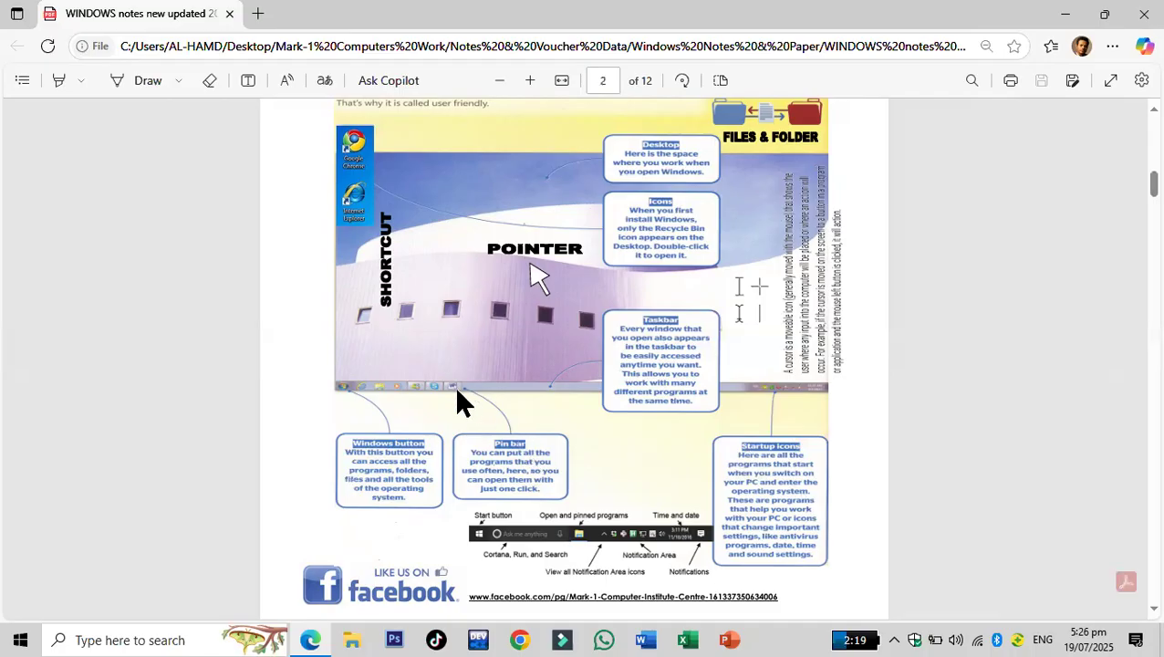
scroll(457, 394, "down", 1)
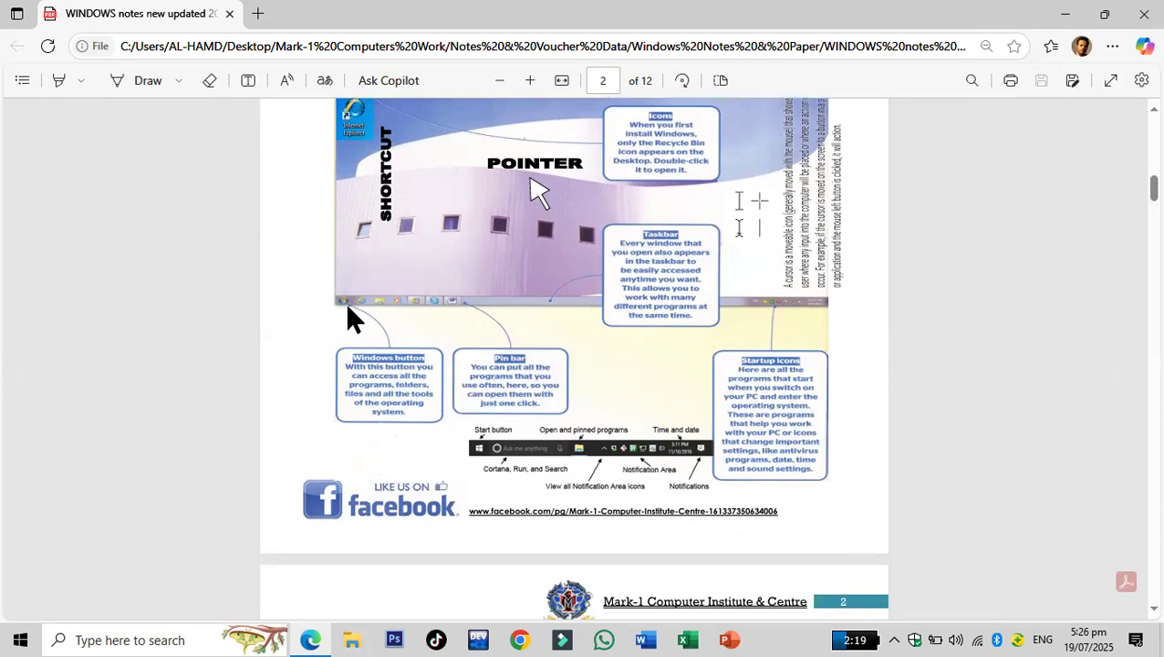
Step: Minimize the notes, view the device and Windows specifications in This PC's properties, close them and return to the notes PDF
left_click(1066, 14)
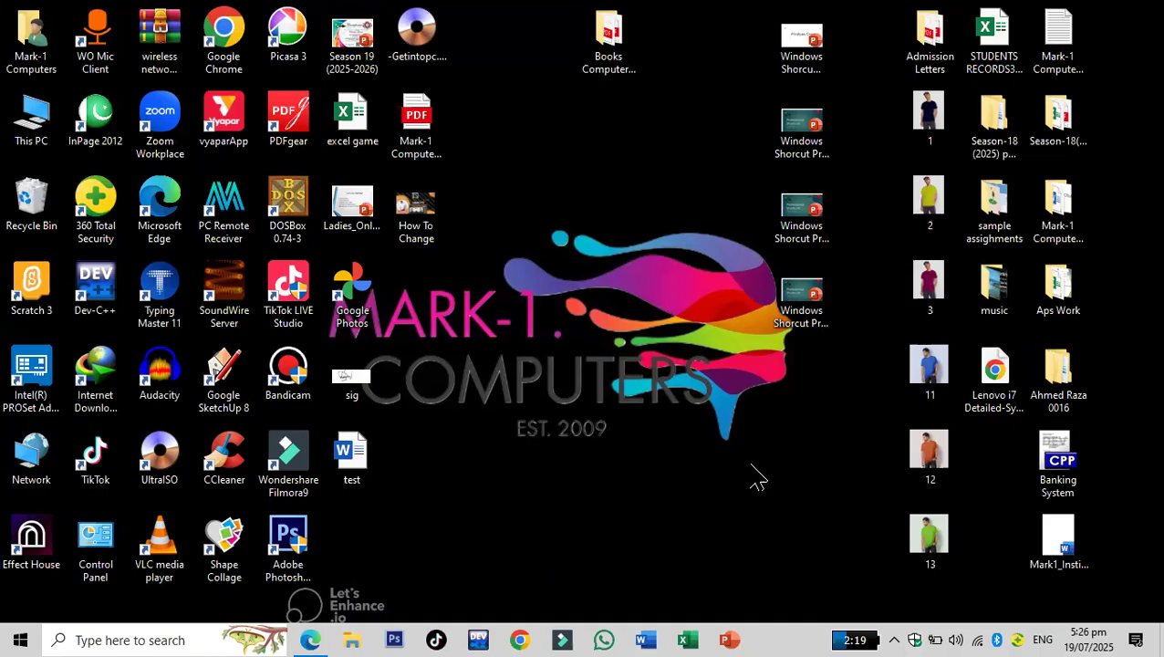
right_click(44, 108)
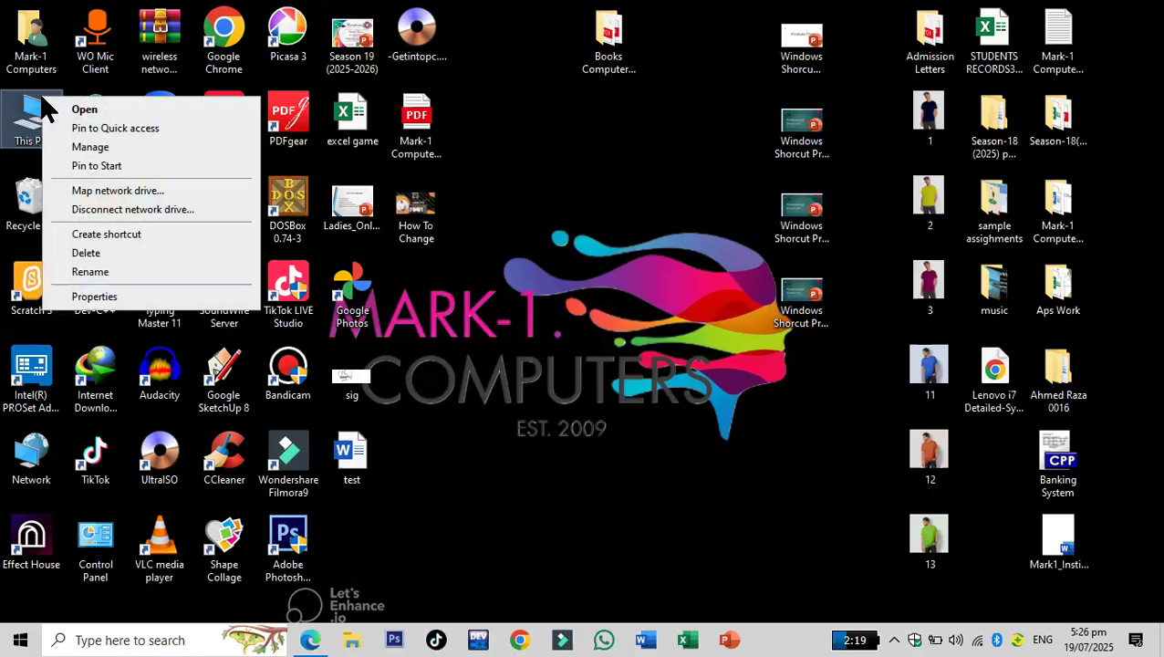
left_click(102, 297)
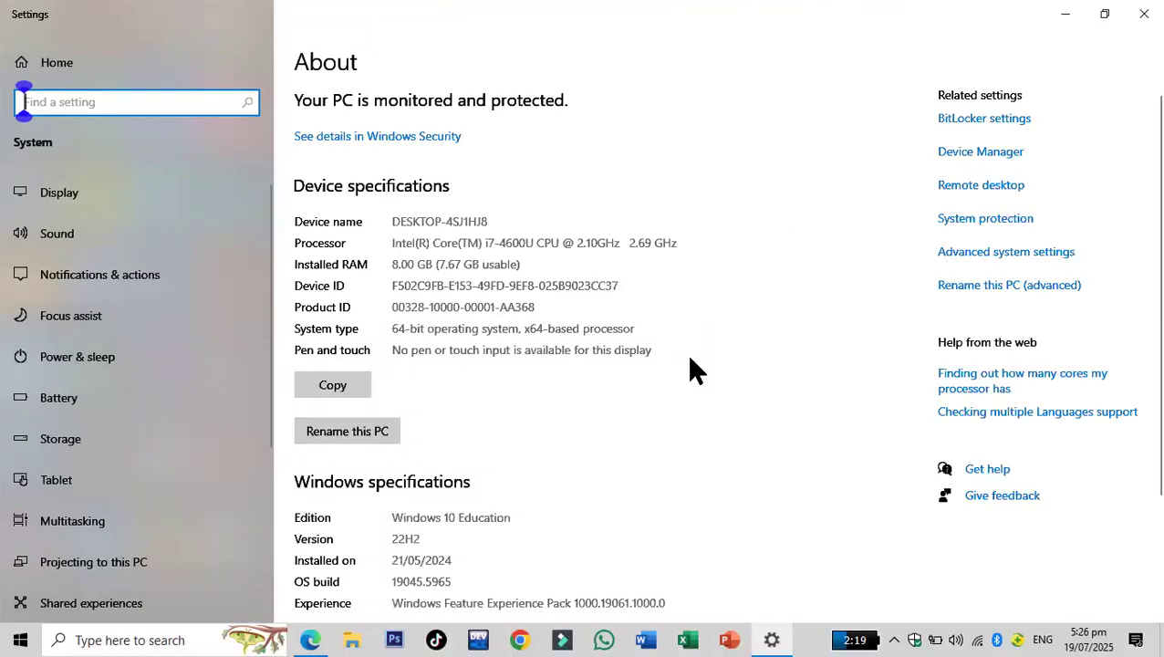
scroll(690, 369, "down", 1)
scroll(694, 384, "down", 2)
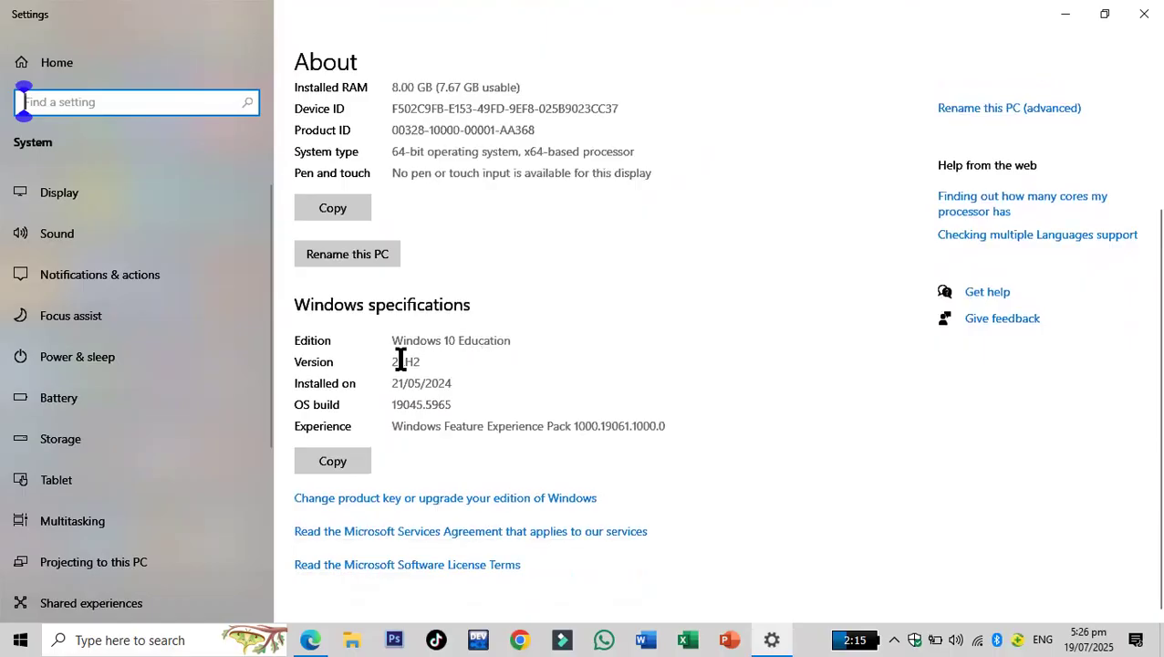
left_click(1144, 14)
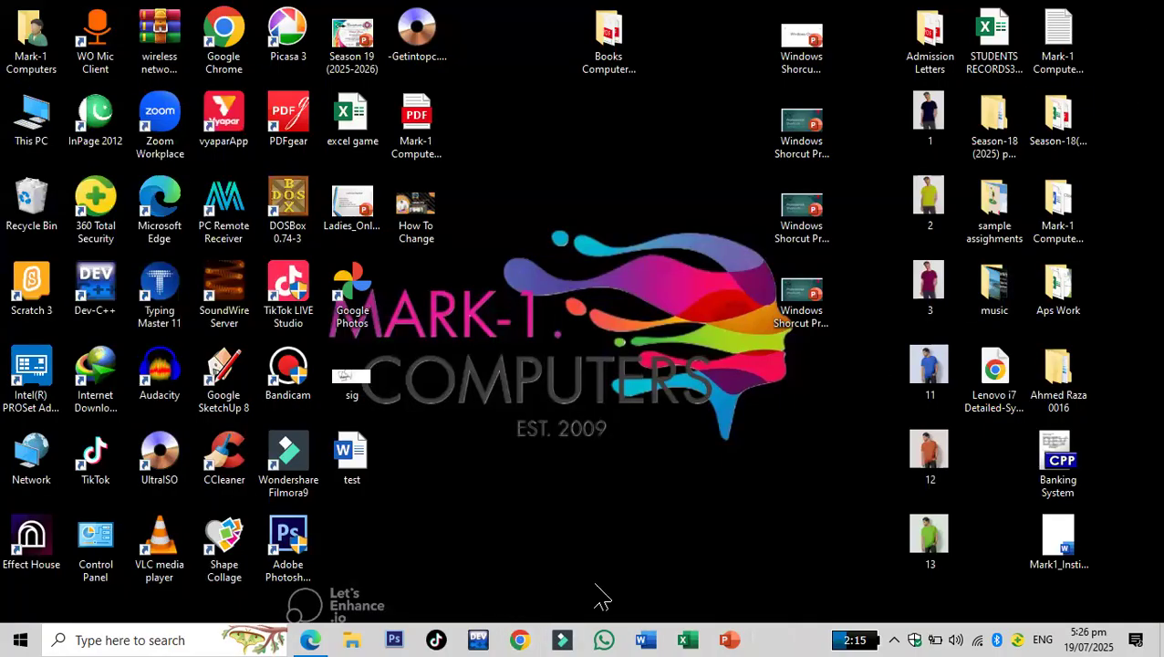
left_click(311, 640)
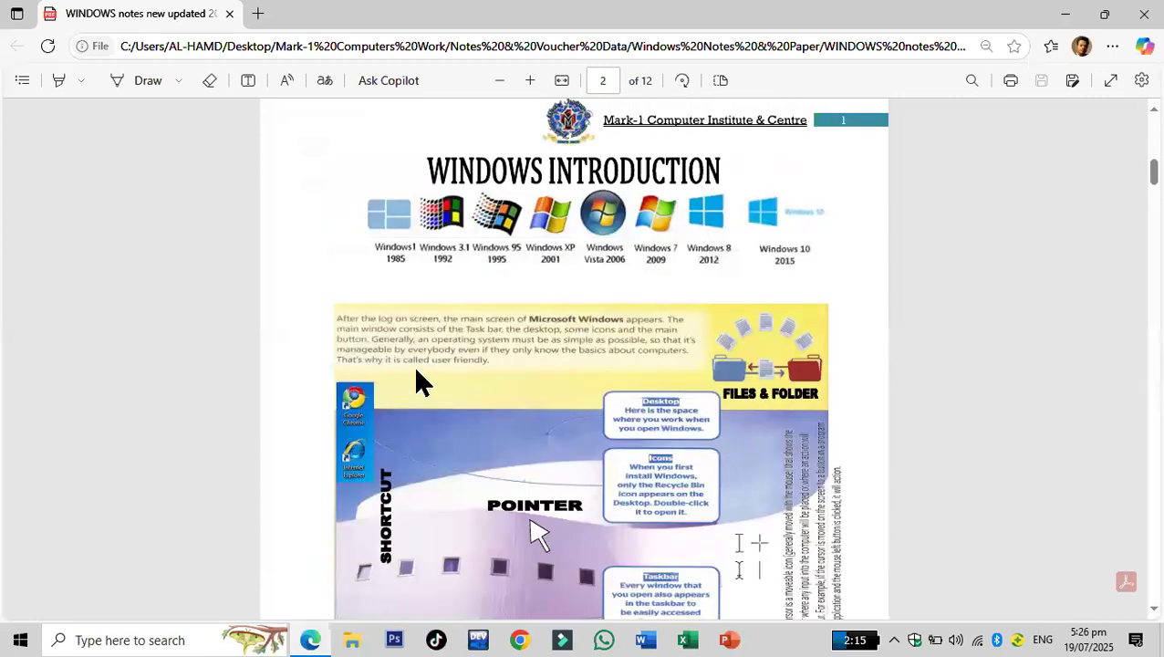